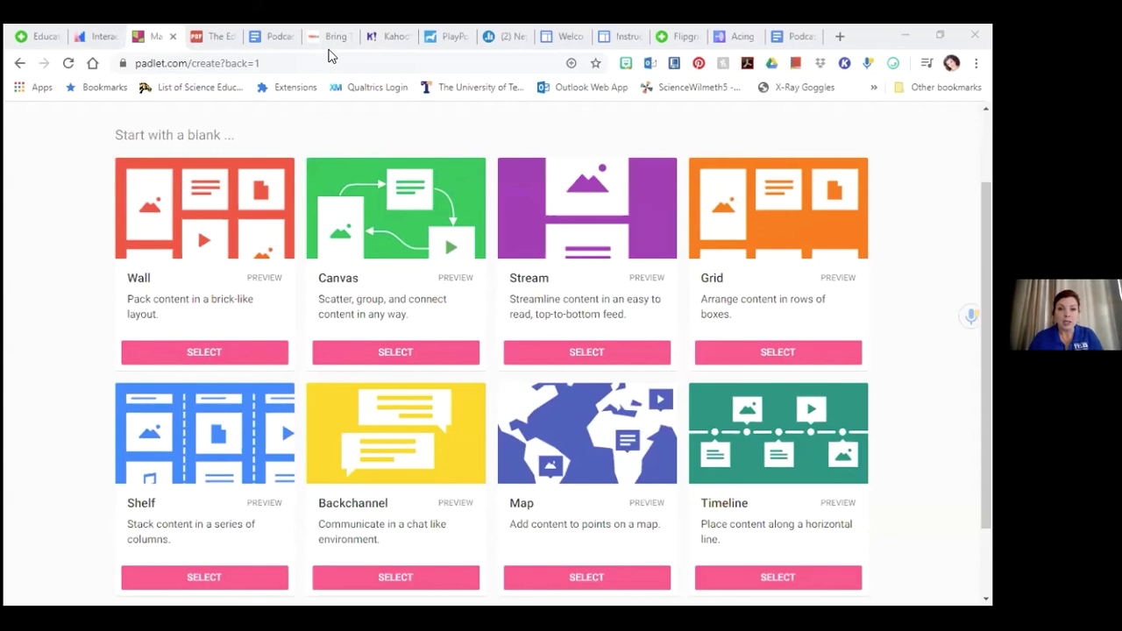
Try to create a blank Shelf padlet, retrying the creation once.
click(195, 582)
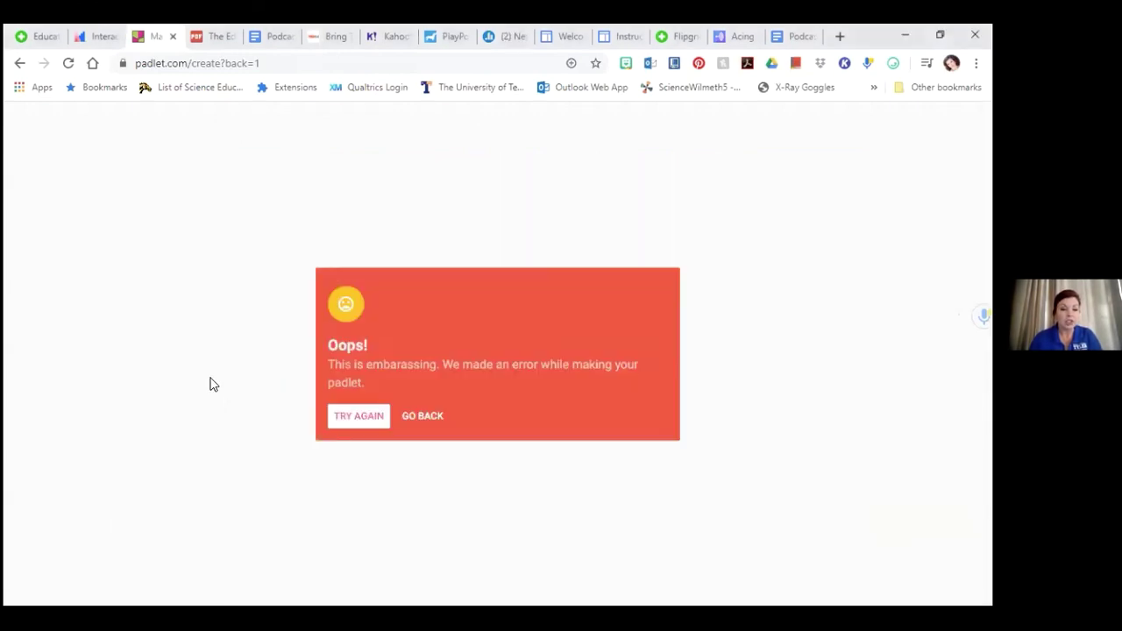
click(360, 422)
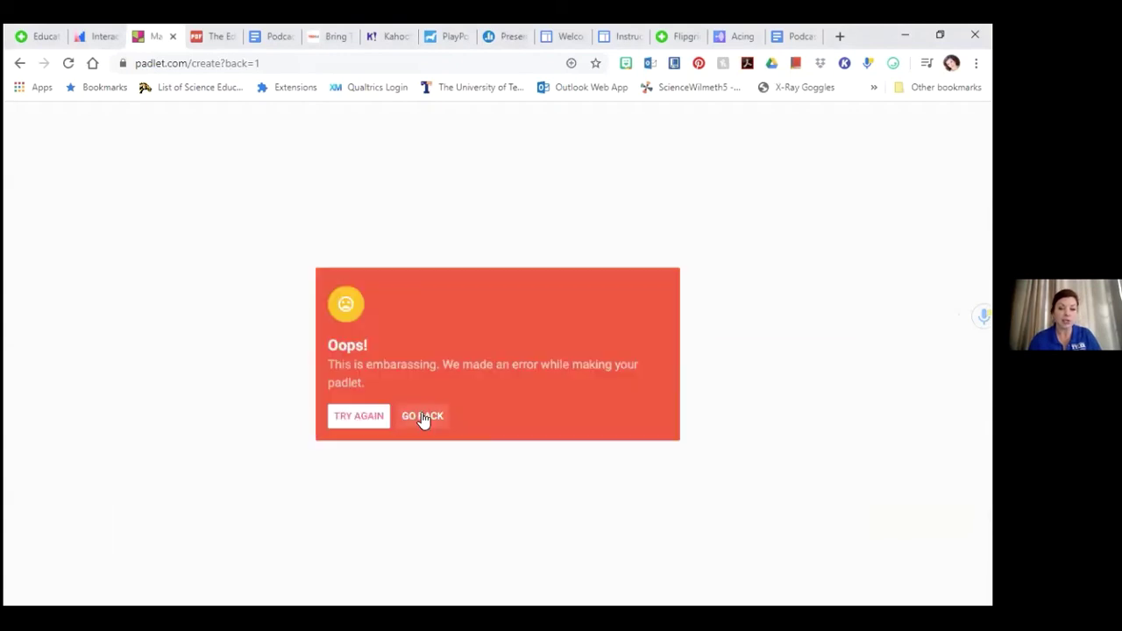
Load padlet.com, view the blank layouts offered for a new padlet, and return to the dashboard.
click(210, 65)
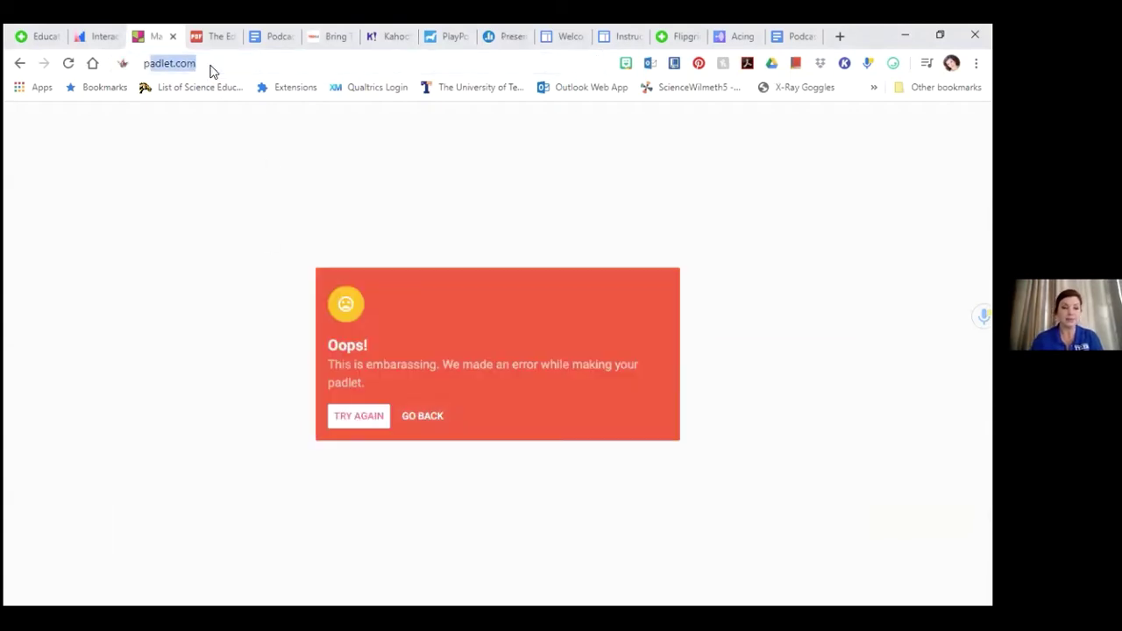
text(padel)
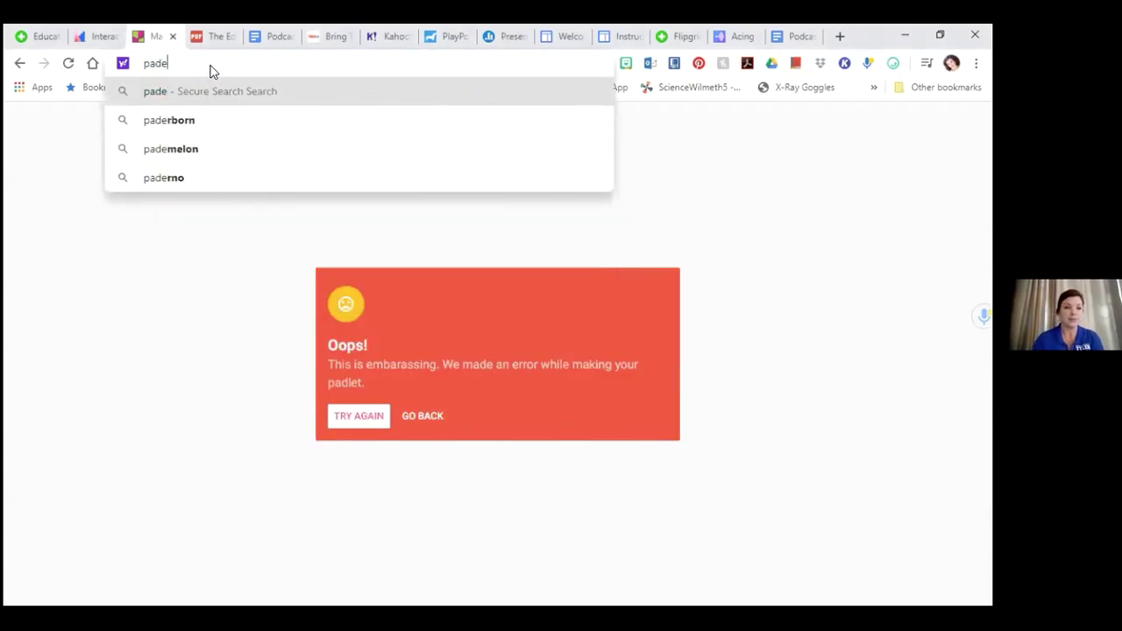
key(BackSpace)
key(BackSpace)
text(let.com)
key(Return)
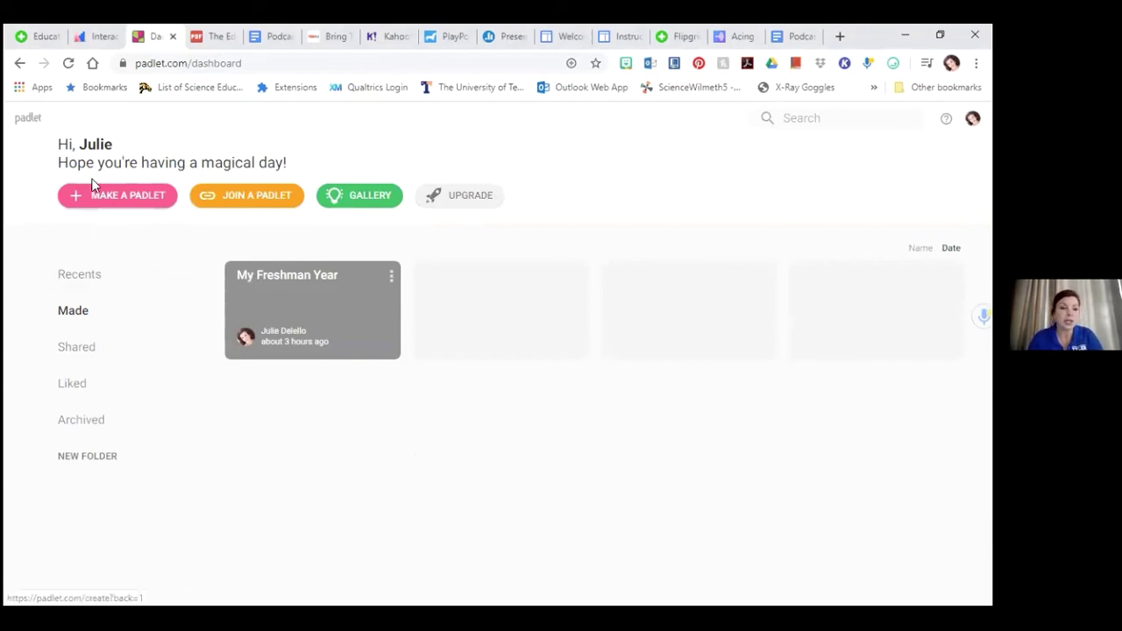
click(128, 196)
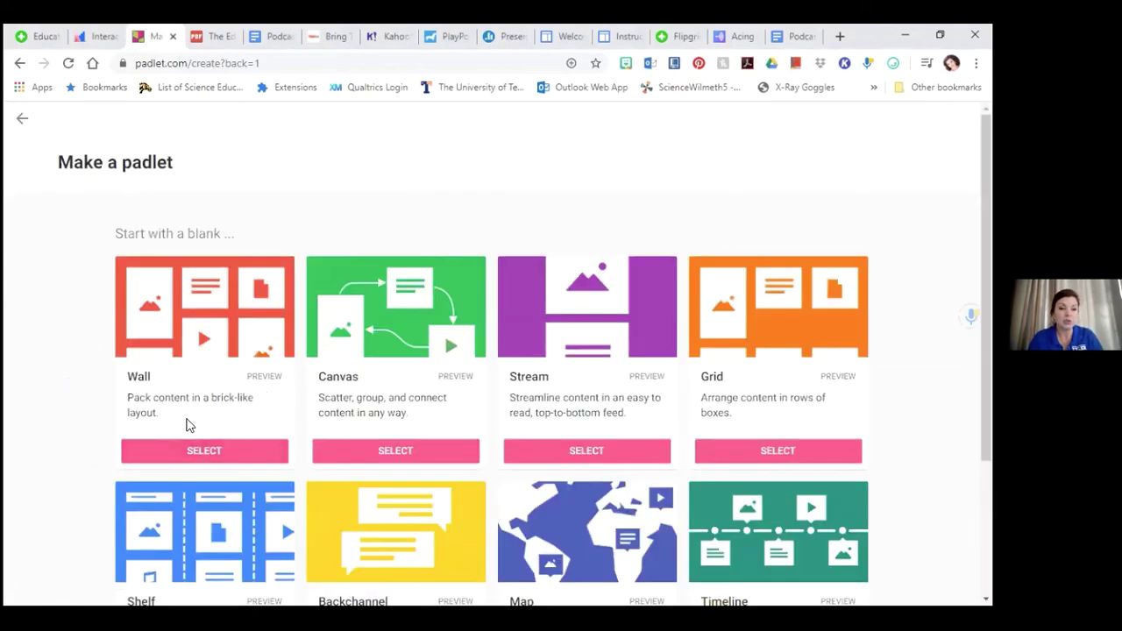
click(22, 122)
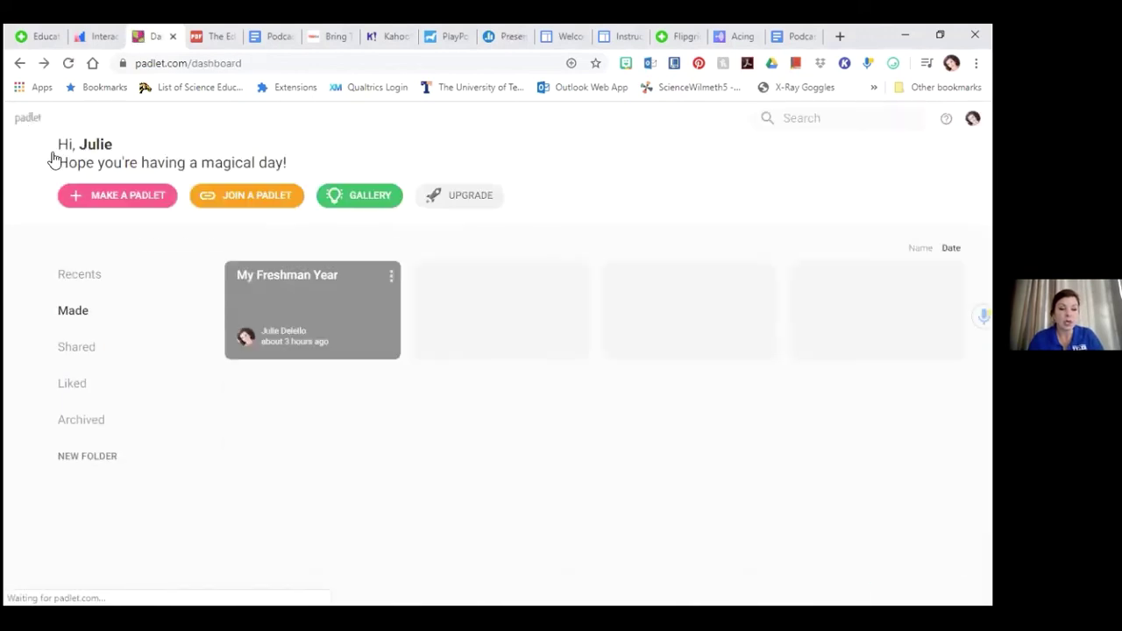
Open the My Freshman Year padlet and try starting a new column and a post under the feelings question.
click(316, 299)
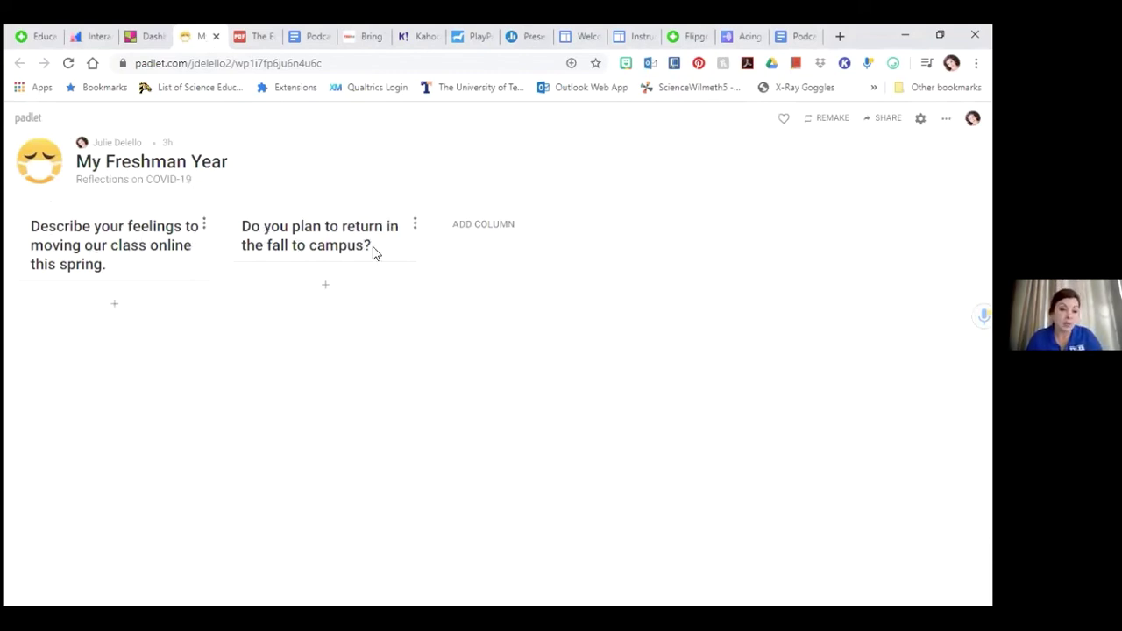
click(482, 225)
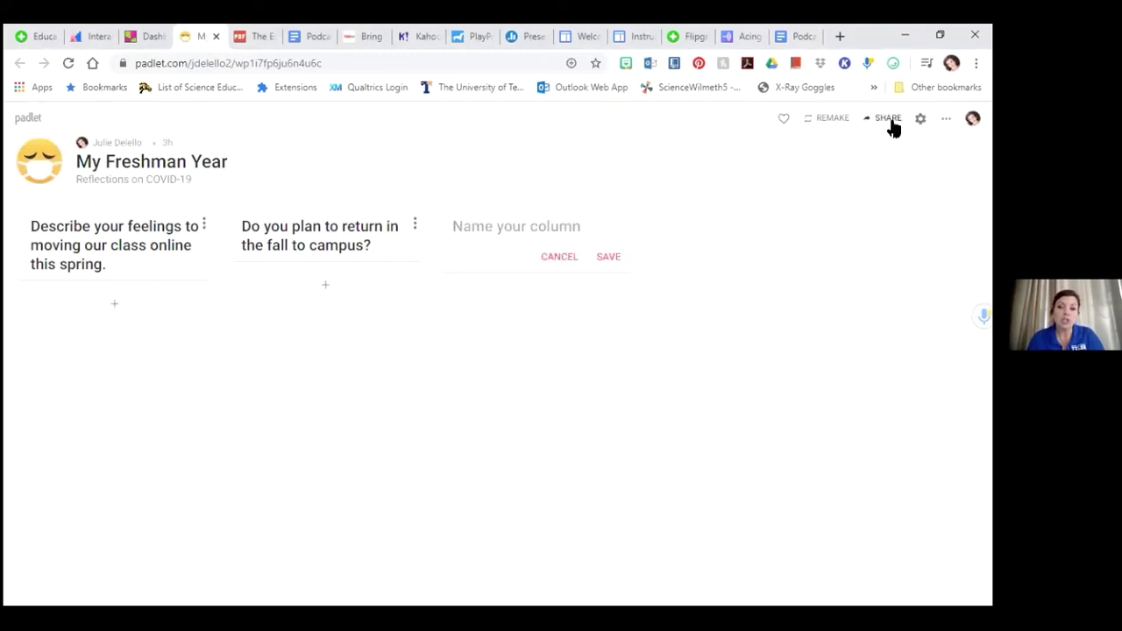
click(114, 307)
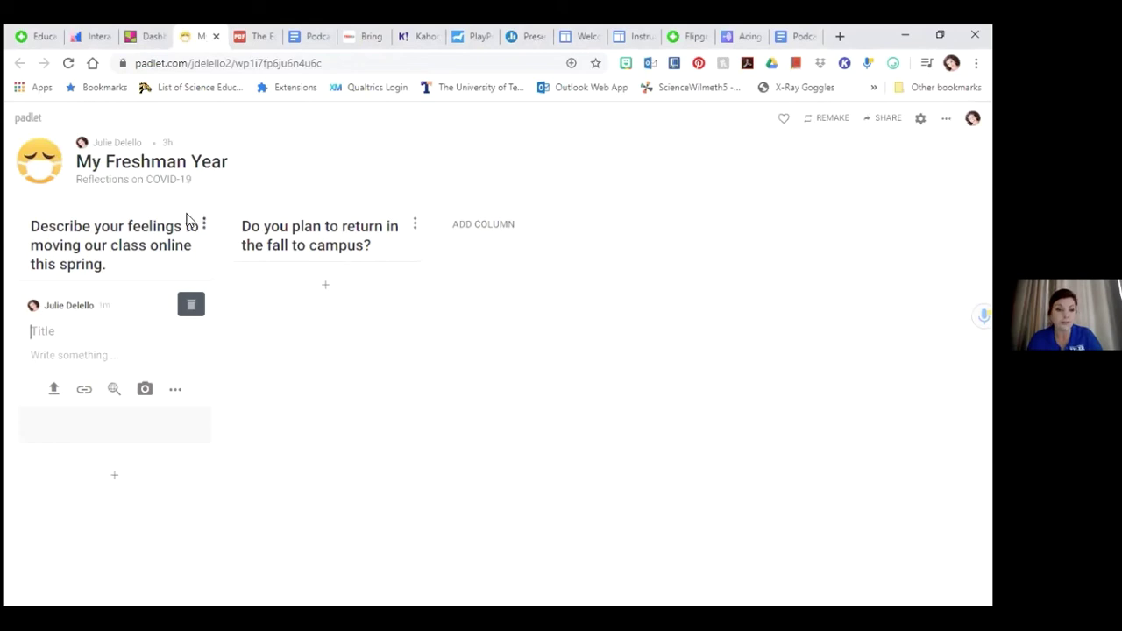
Open the "Book reports: 5th grade" example from the Padlet gallery and examine the book report posts.
click(29, 123)
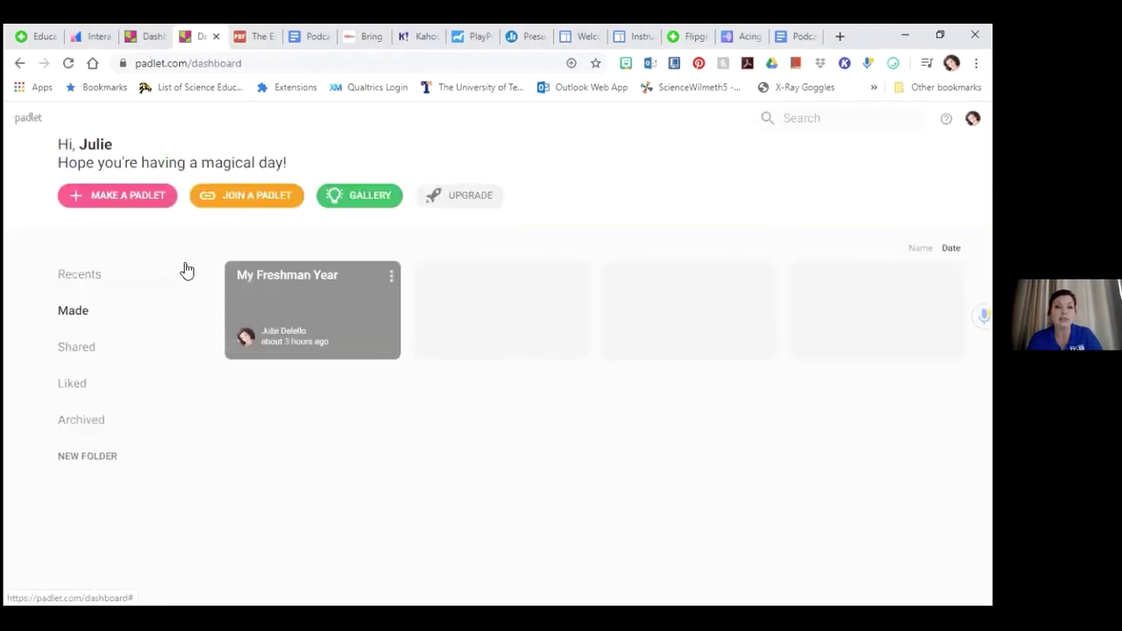
click(363, 204)
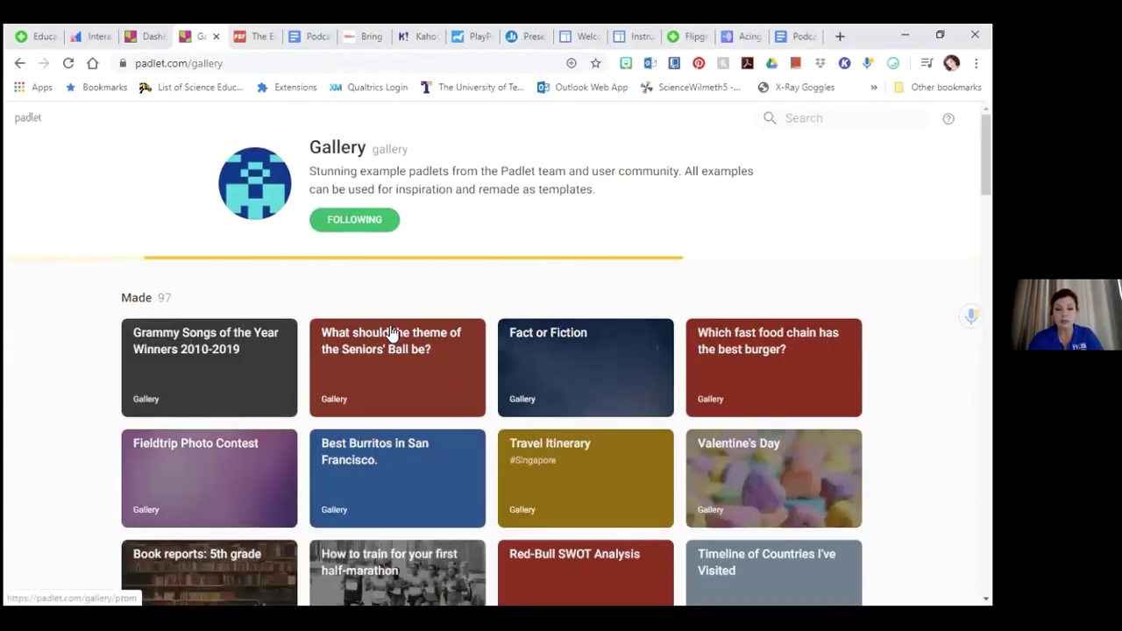
scroll(384, 400, down, 2)
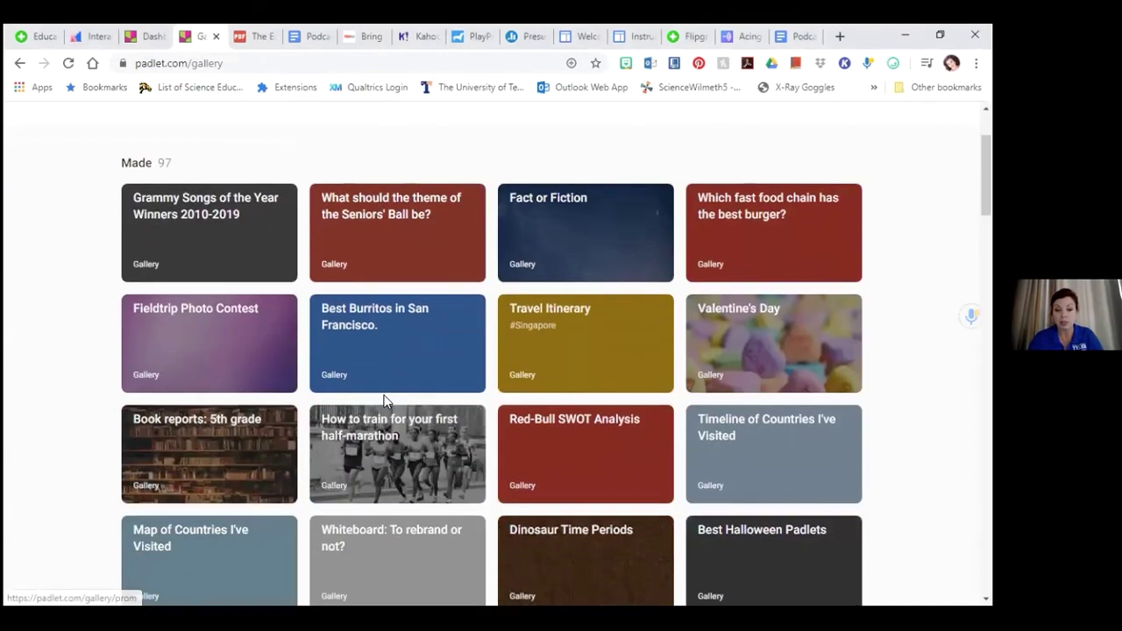
click(217, 427)
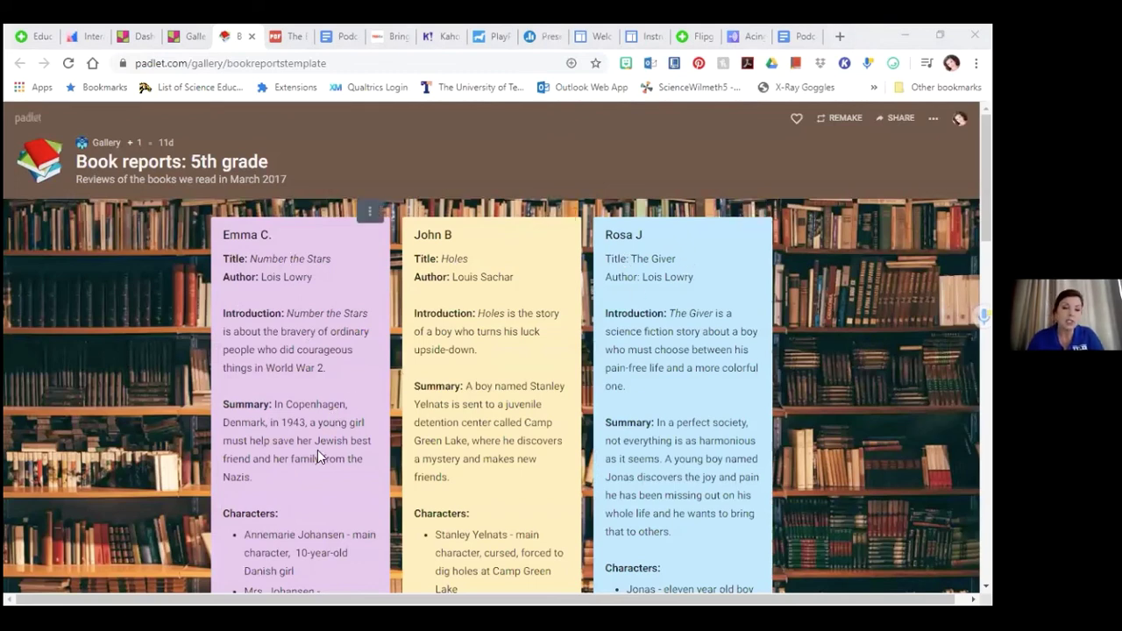
scroll(278, 473, down, 1)
scroll(278, 472, down, 5)
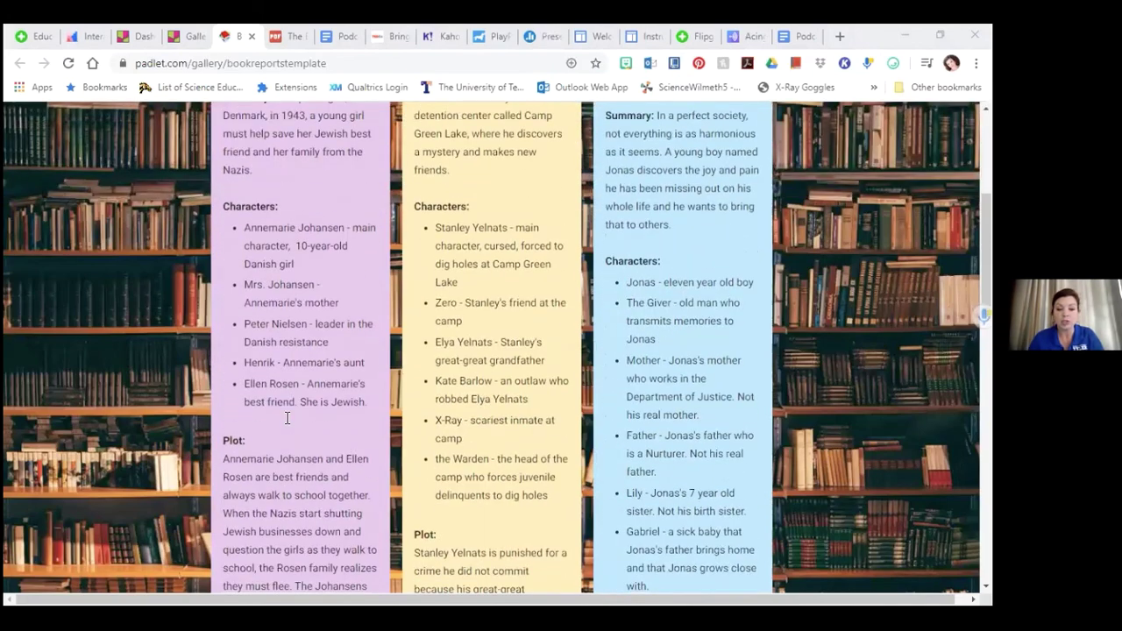
scroll(287, 418, up, 5)
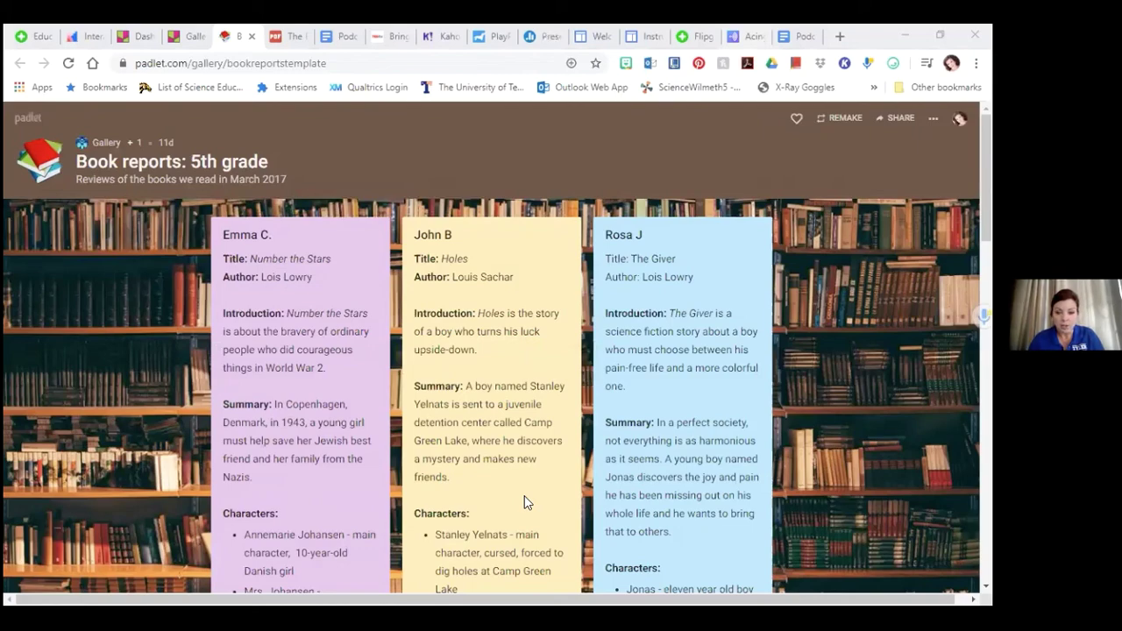
Switch to the PowerPoint presentation at the slide listing Flipgrid, Anchor, Padlet and TED-Ed.
key(alt+Tab)
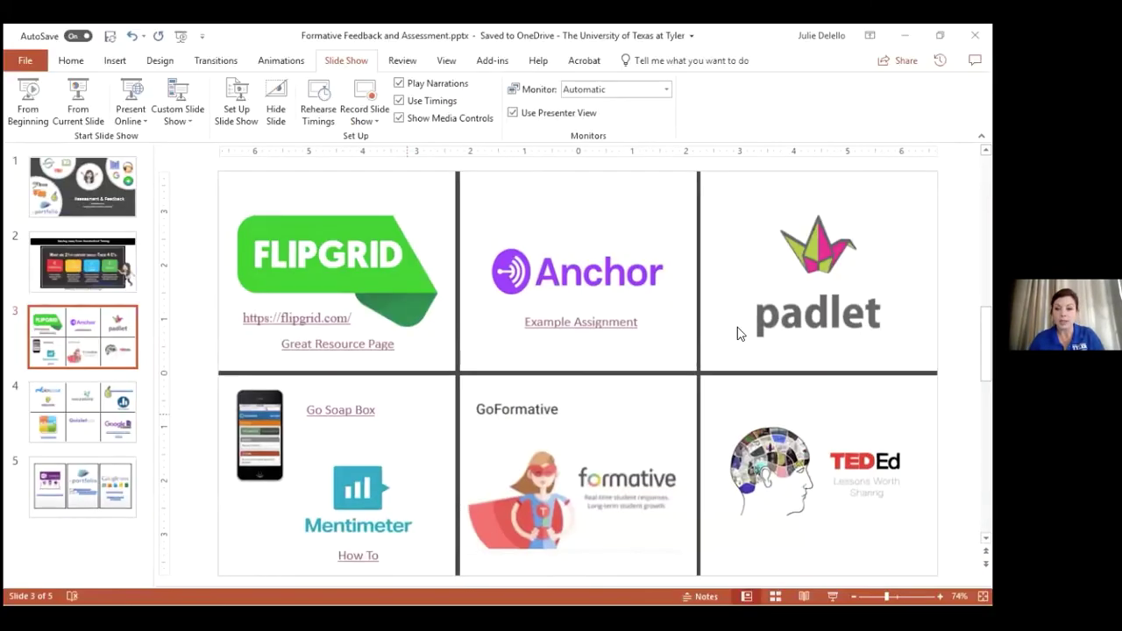
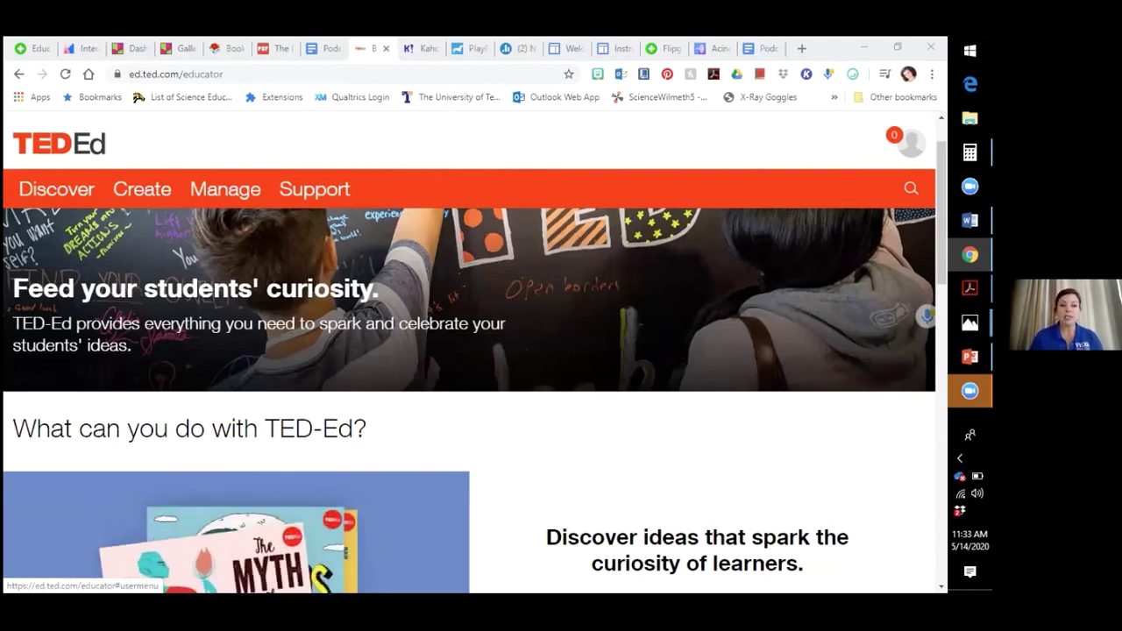
Browse TED-Ed's video-based lessons and open the "What is a coronavirus?" lesson.
click(910, 142)
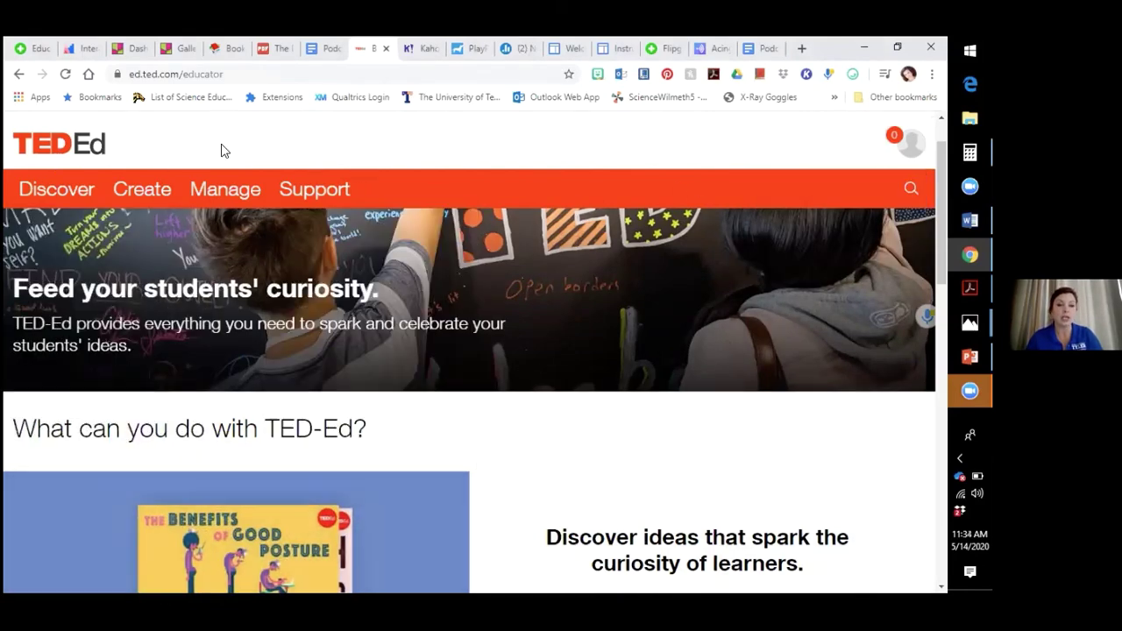
mouse_move(75, 193)
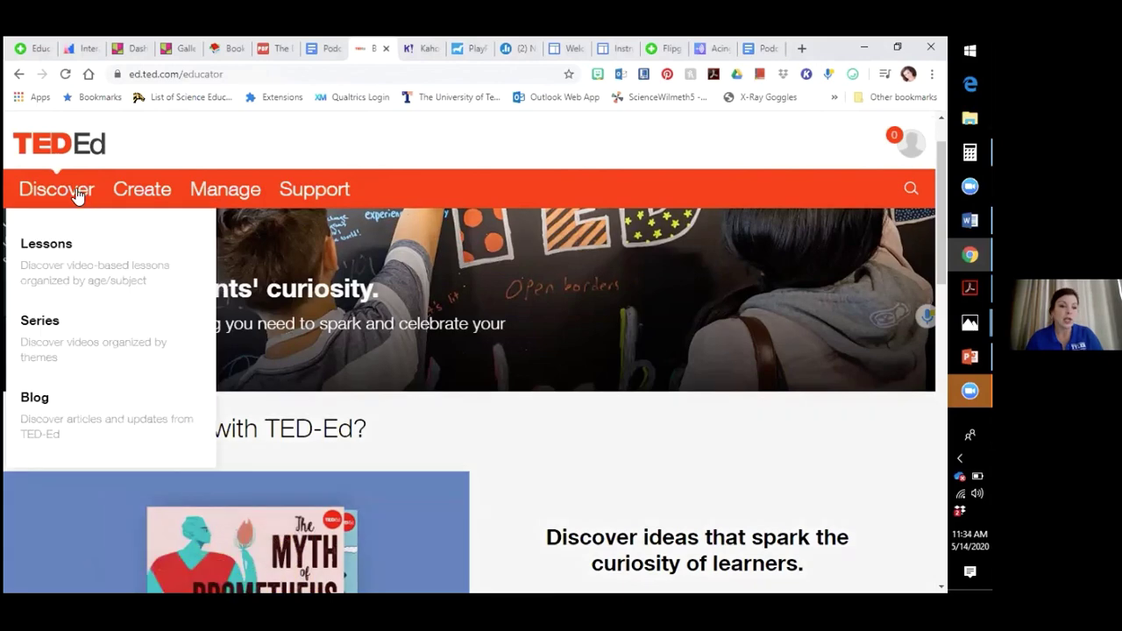
click(54, 260)
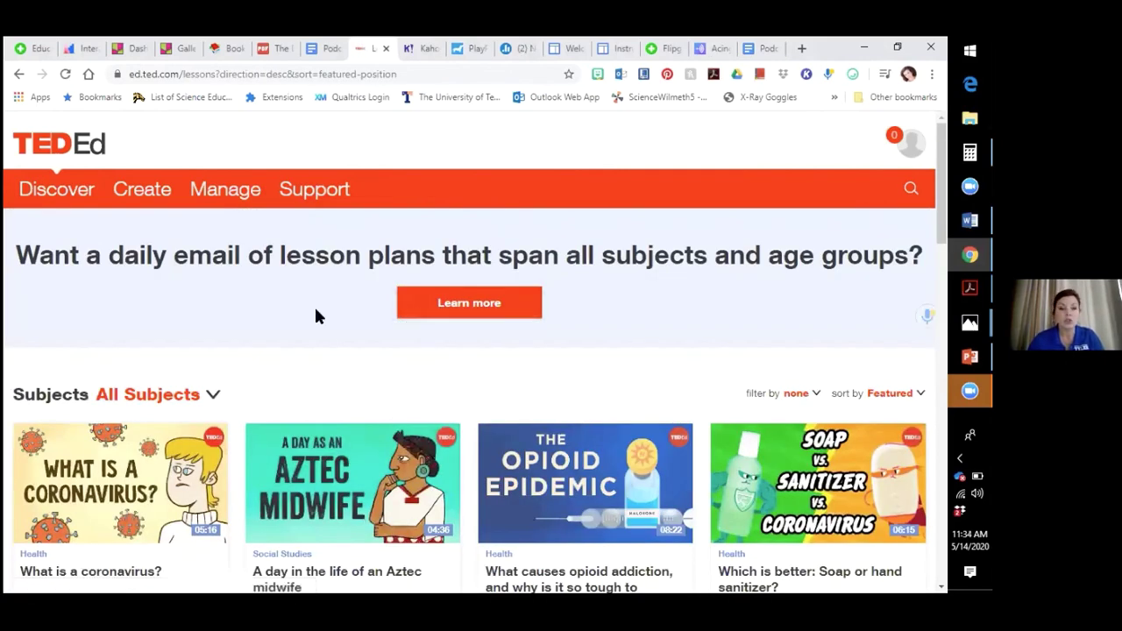
scroll(318, 315, down, 1)
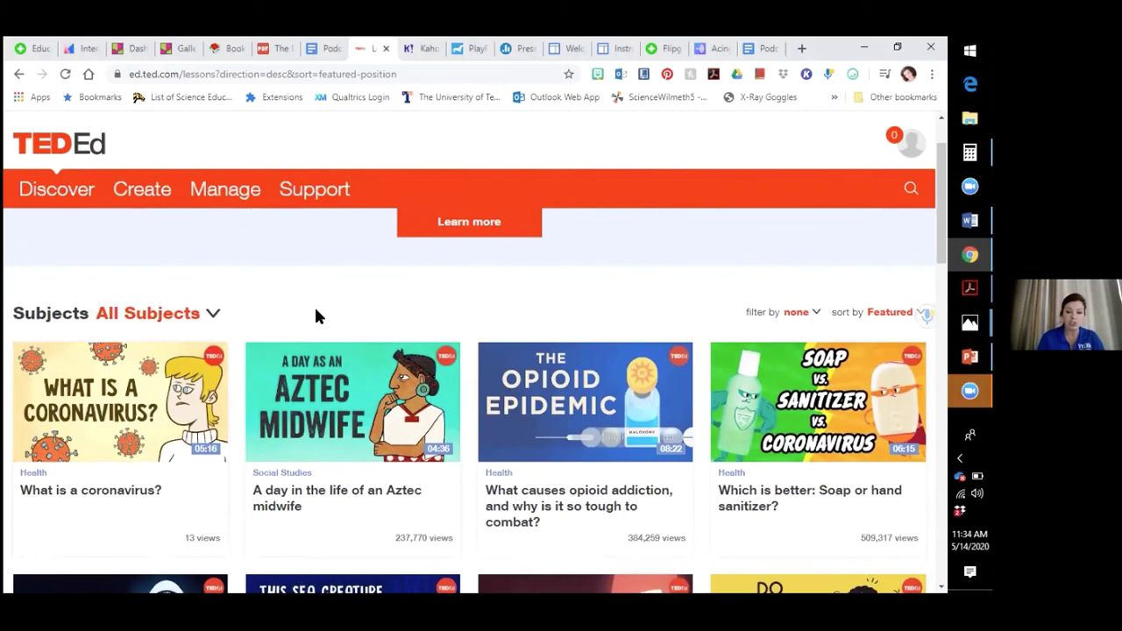
scroll(318, 317, down, 1)
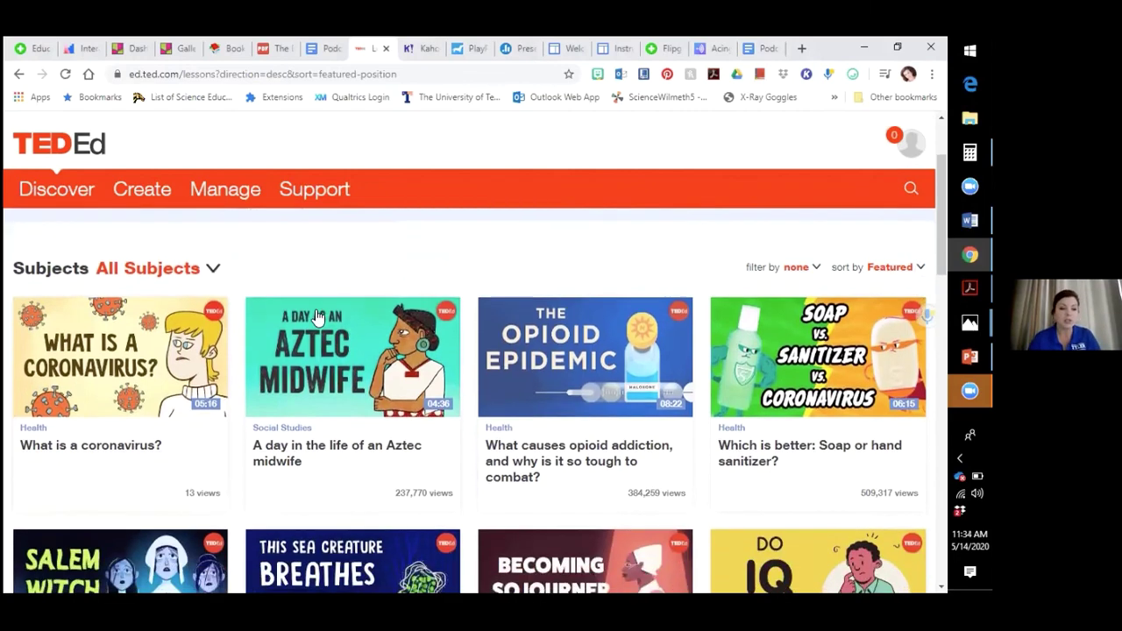
click(114, 373)
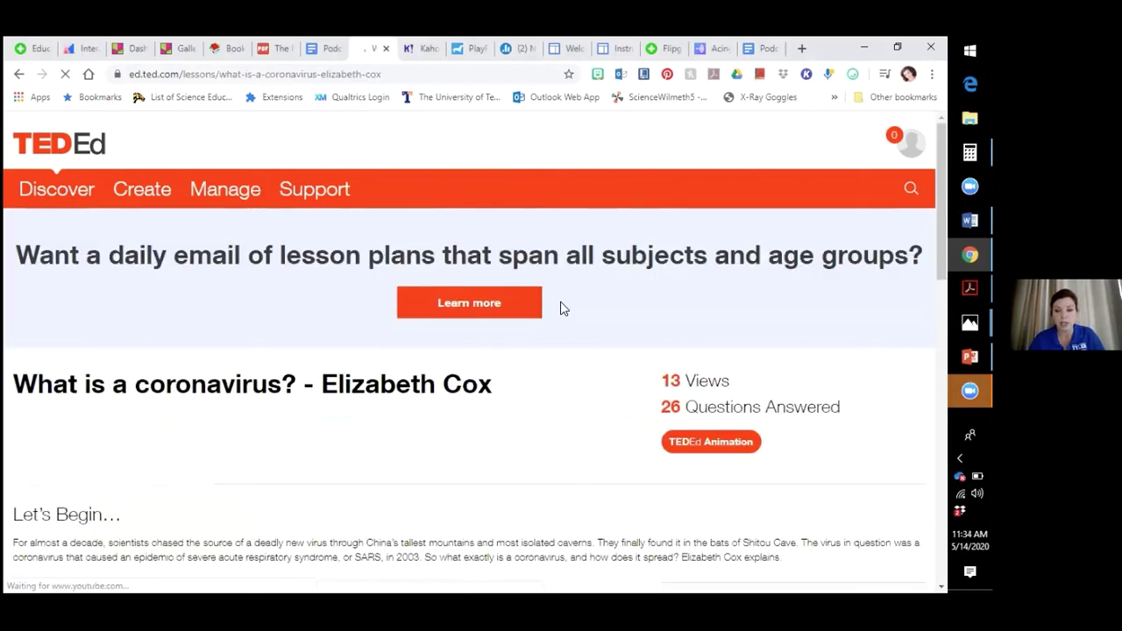
Examine the coronavirus lesson's introduction, video, and its Watch, Think, Dig Deeper and Discuss sections.
scroll(559, 308, down, 1)
scroll(561, 308, up, 1)
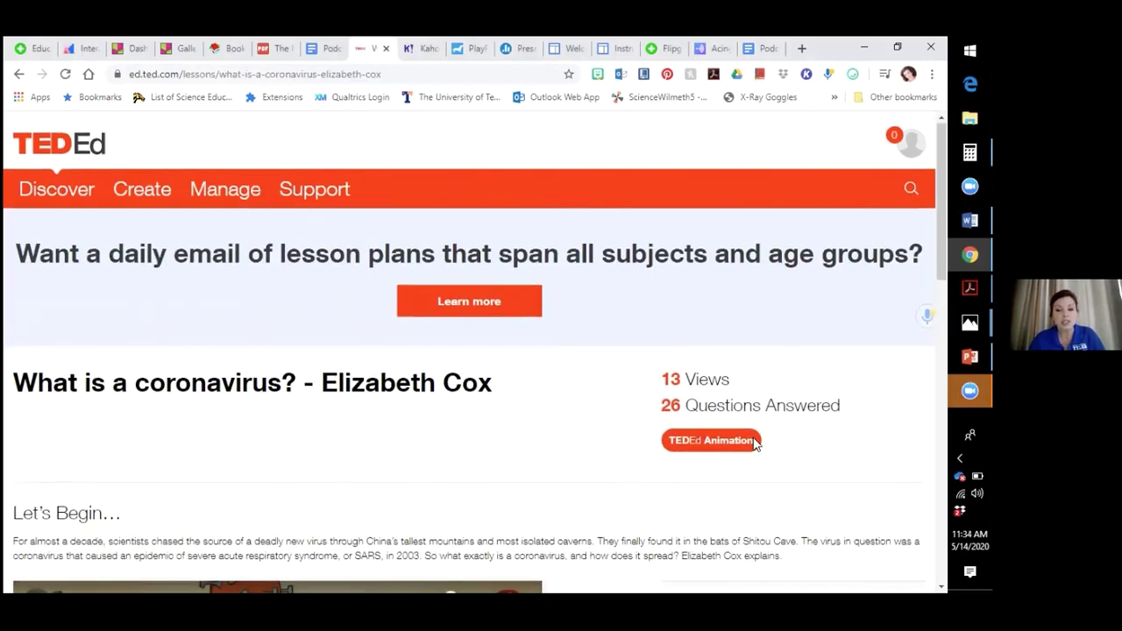
scroll(801, 459, down, 1)
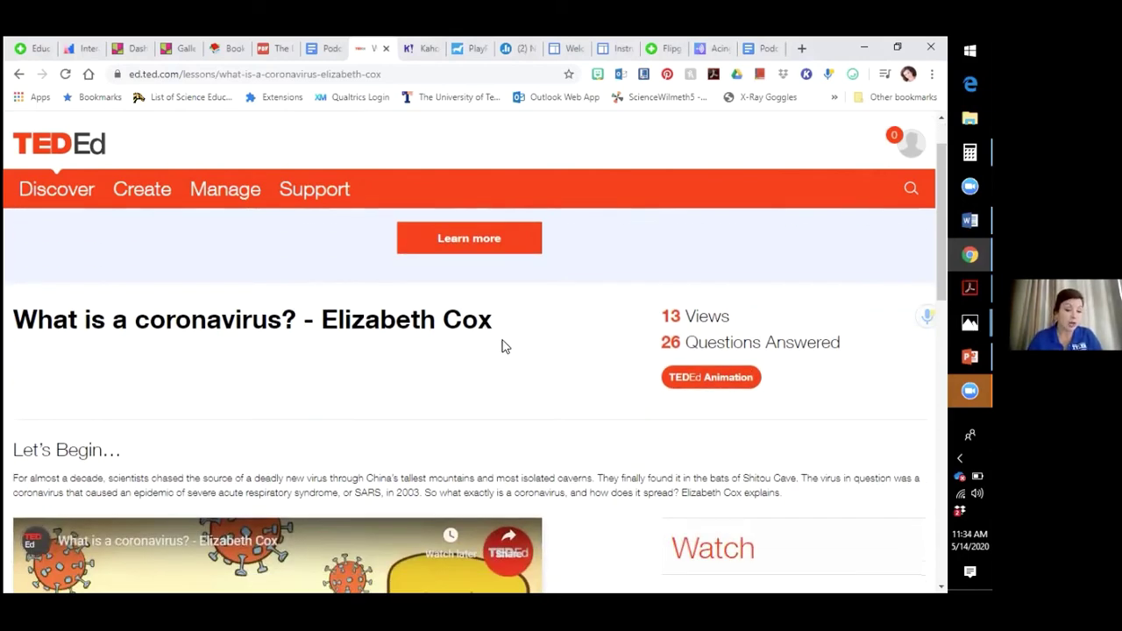
scroll(503, 342, down, 2)
scroll(505, 340, down, 2)
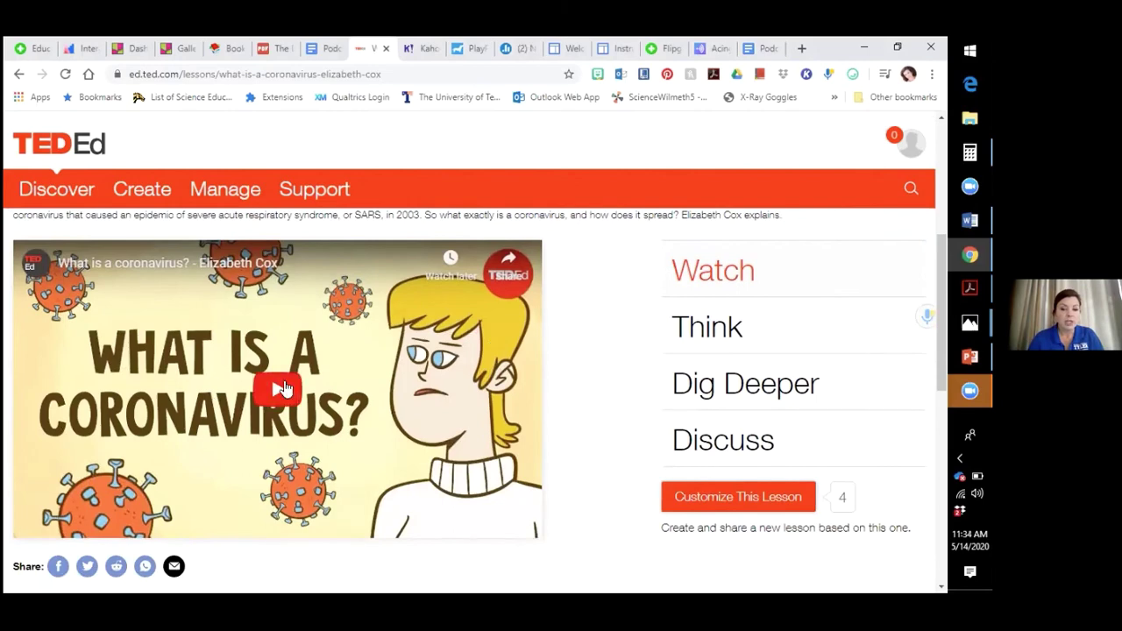
scroll(500, 373, up, 2)
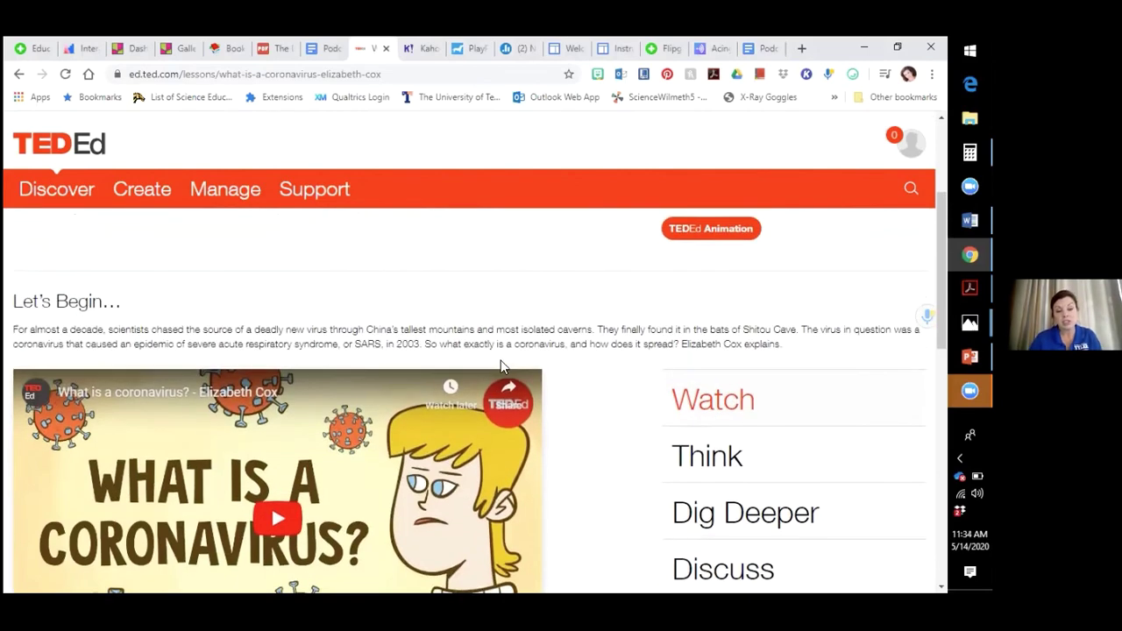
scroll(613, 401, down, 1)
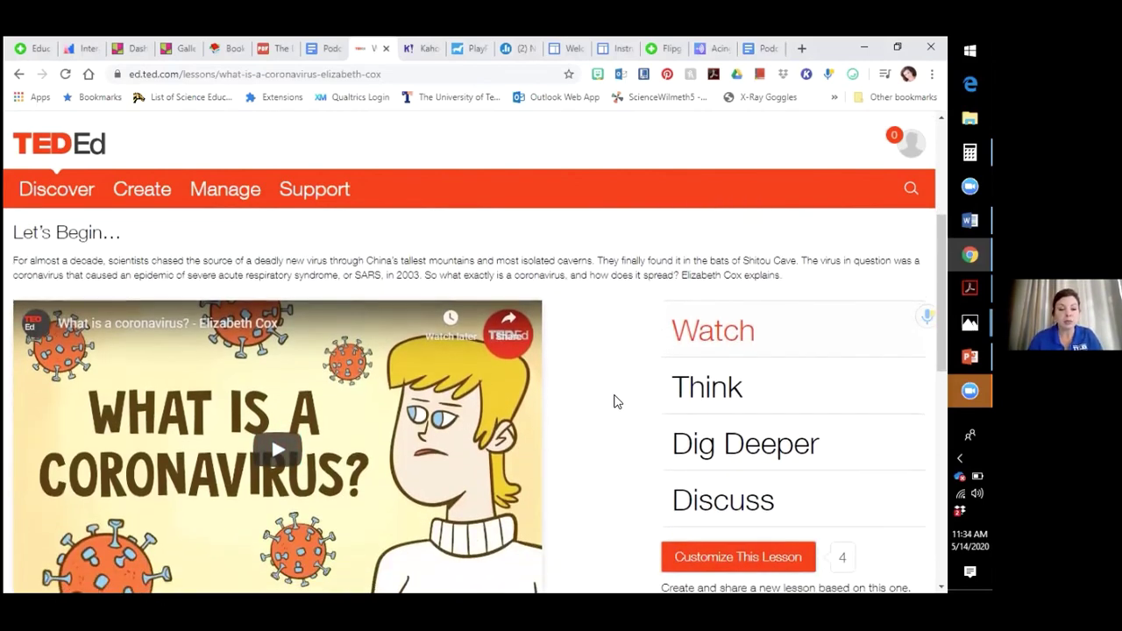
scroll(614, 402, down, 1)
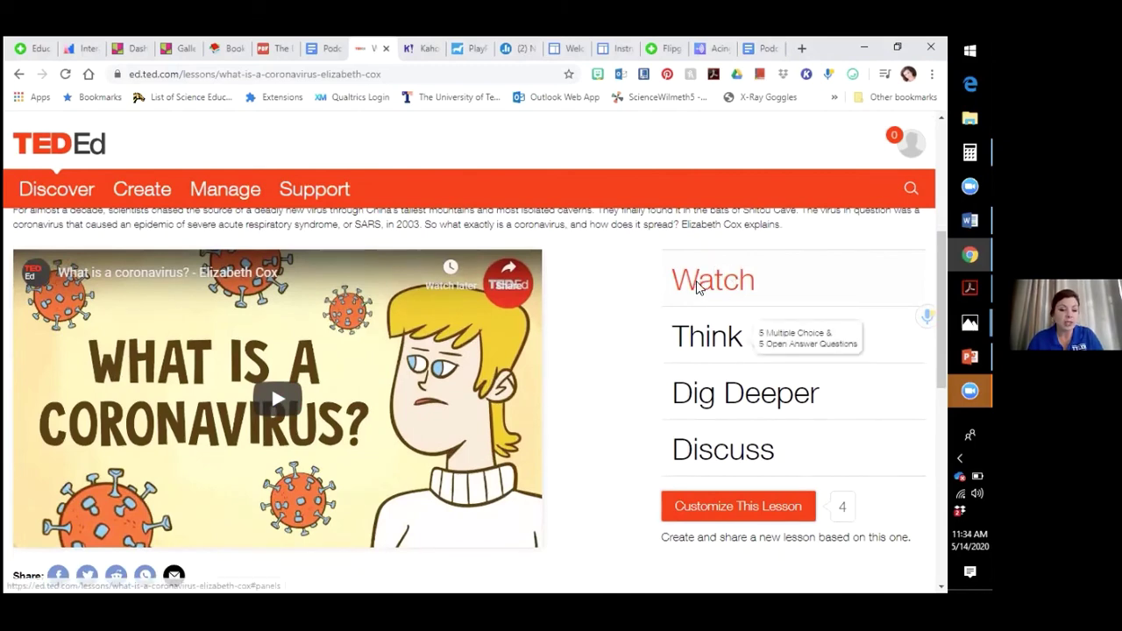
Open the lesson's Think questions, look over the first question, and go to question 2.
click(703, 338)
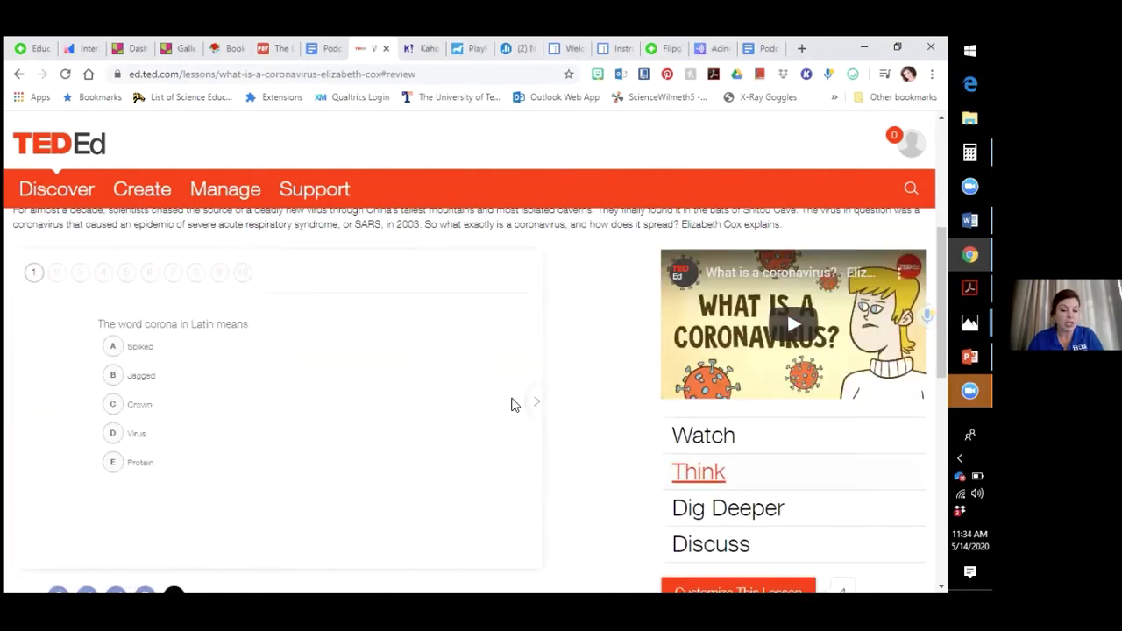
scroll(515, 404, down, 1)
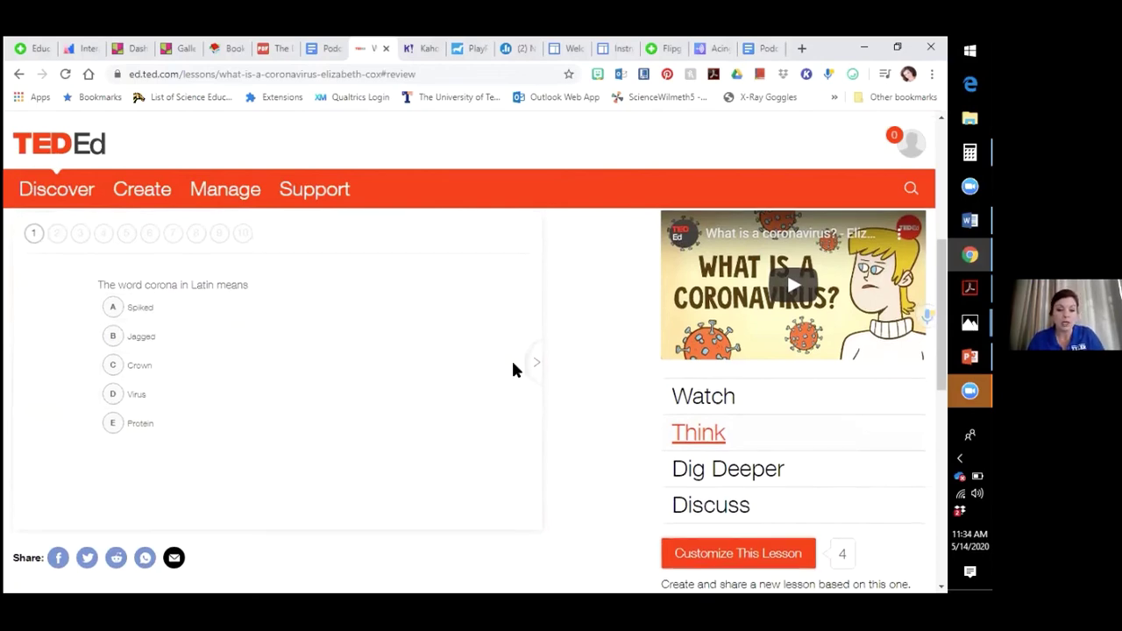
scroll(513, 371, down, 3)
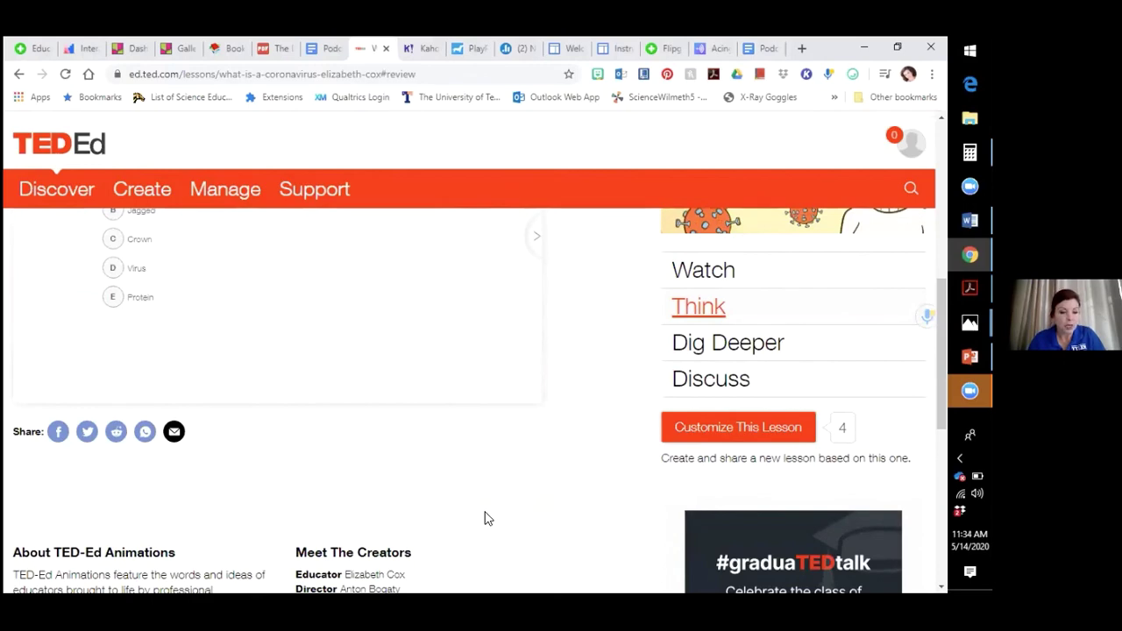
scroll(318, 406, up, 6)
scroll(318, 406, down, 2)
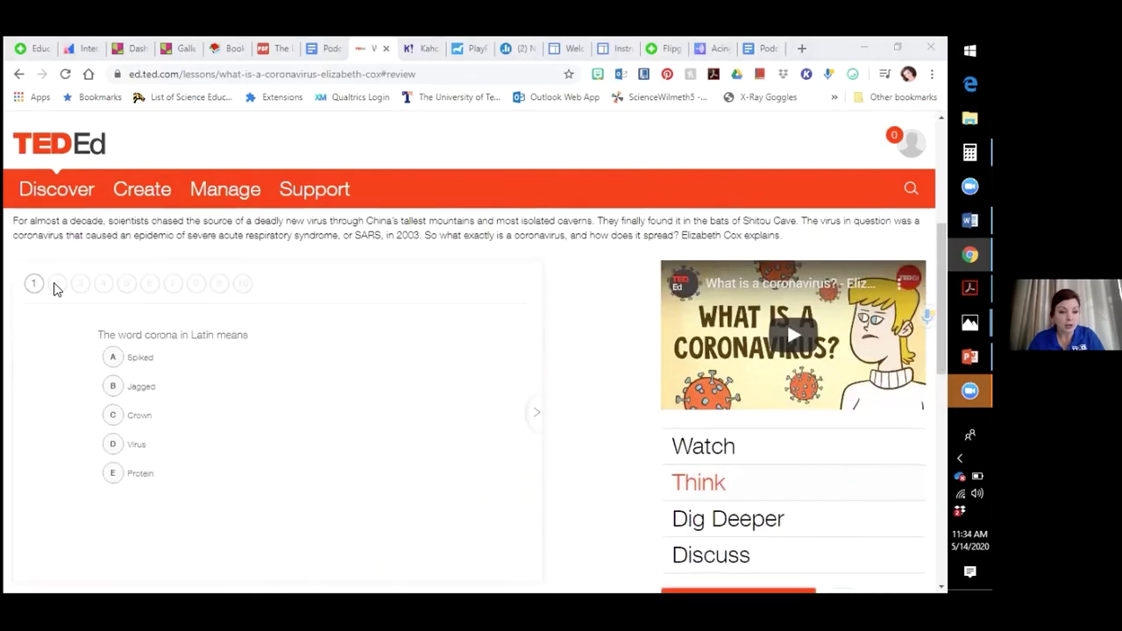
click(56, 283)
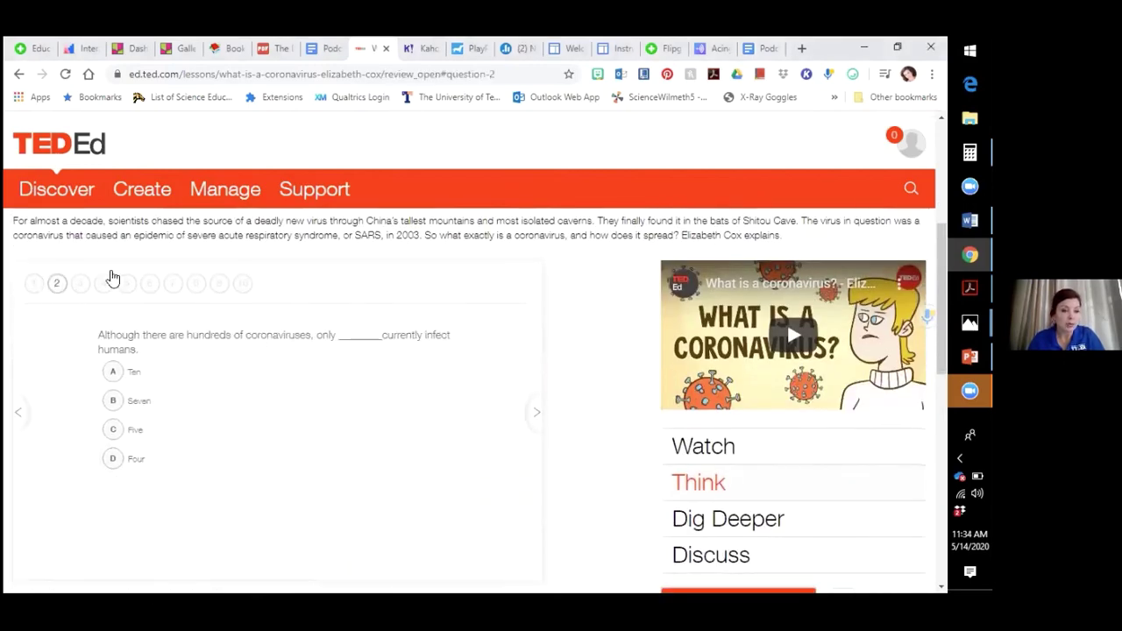
View Think questions 3 and 4 of the coronavirus lesson and read its Dig Deeper resources.
click(82, 287)
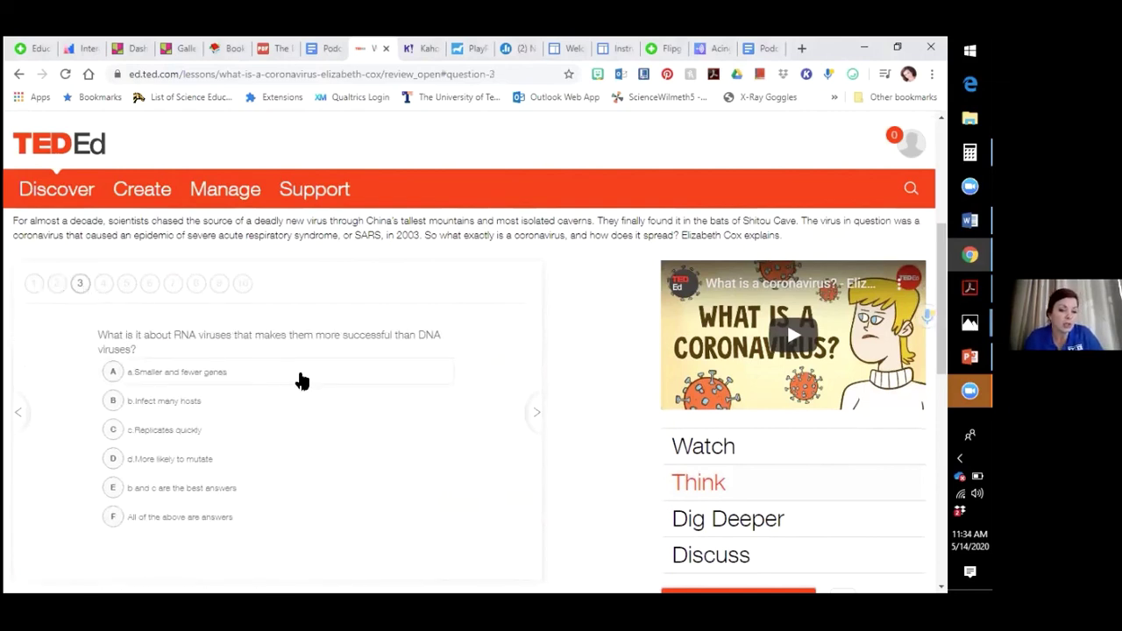
click(103, 285)
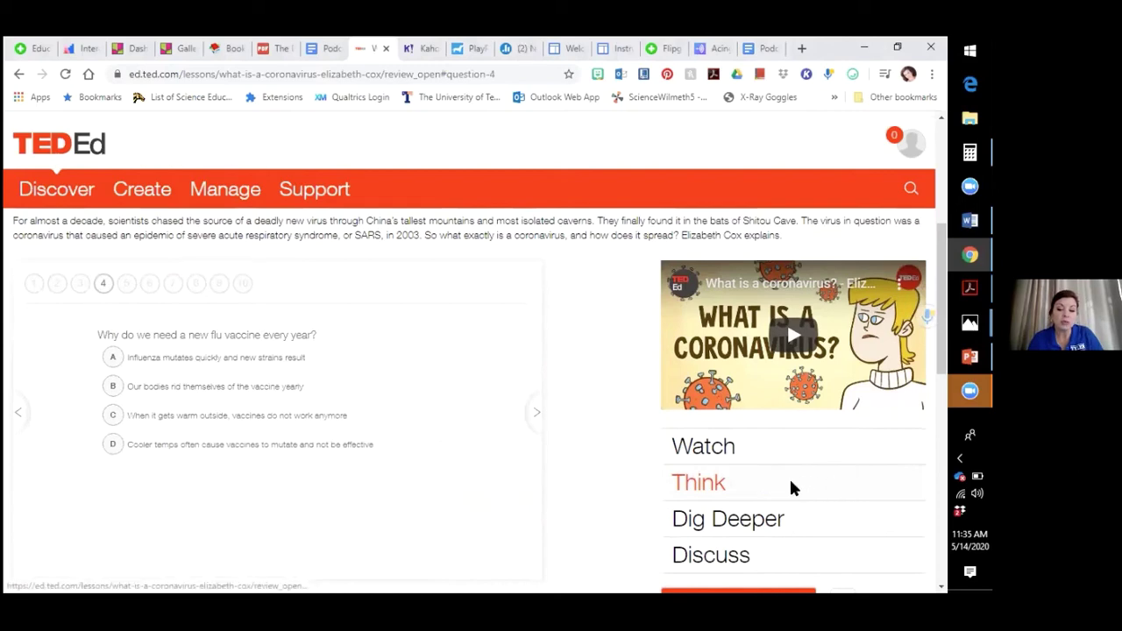
click(723, 521)
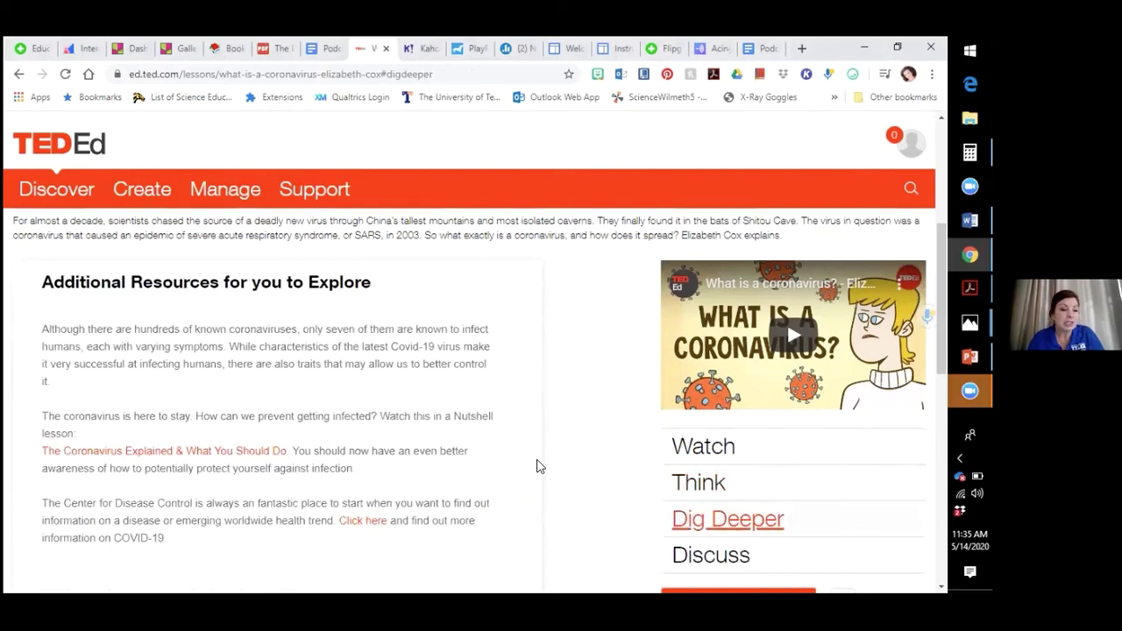
scroll(538, 466, down, 1)
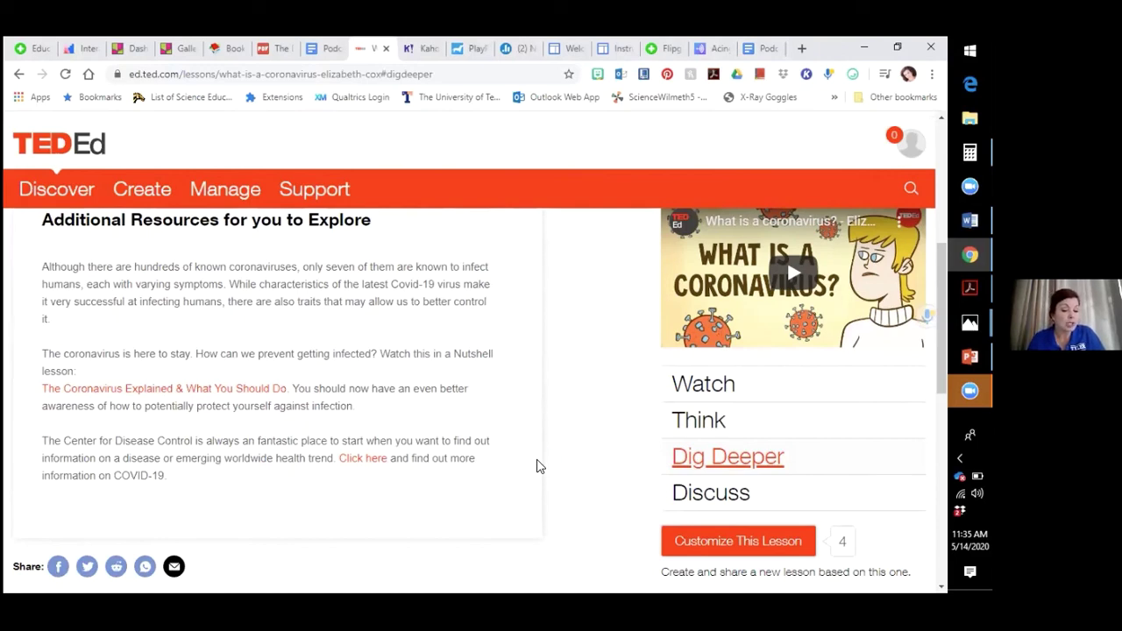
Open the lesson's Discuss section and look over its guided discussion prompts.
click(731, 507)
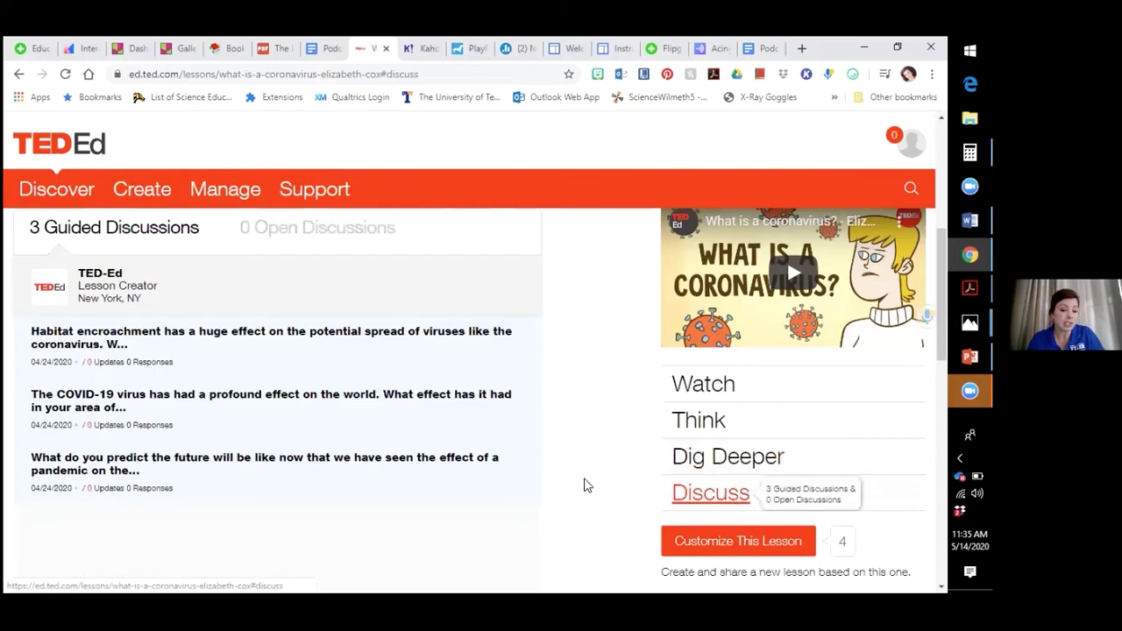
scroll(587, 485, down, 1)
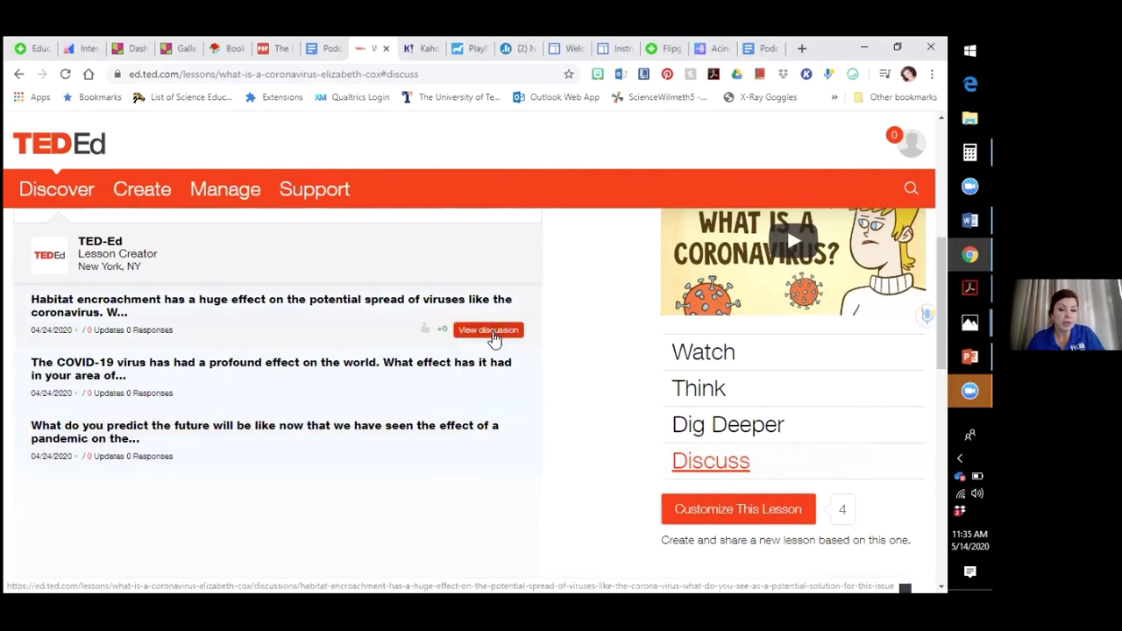
scroll(566, 423, down, 2)
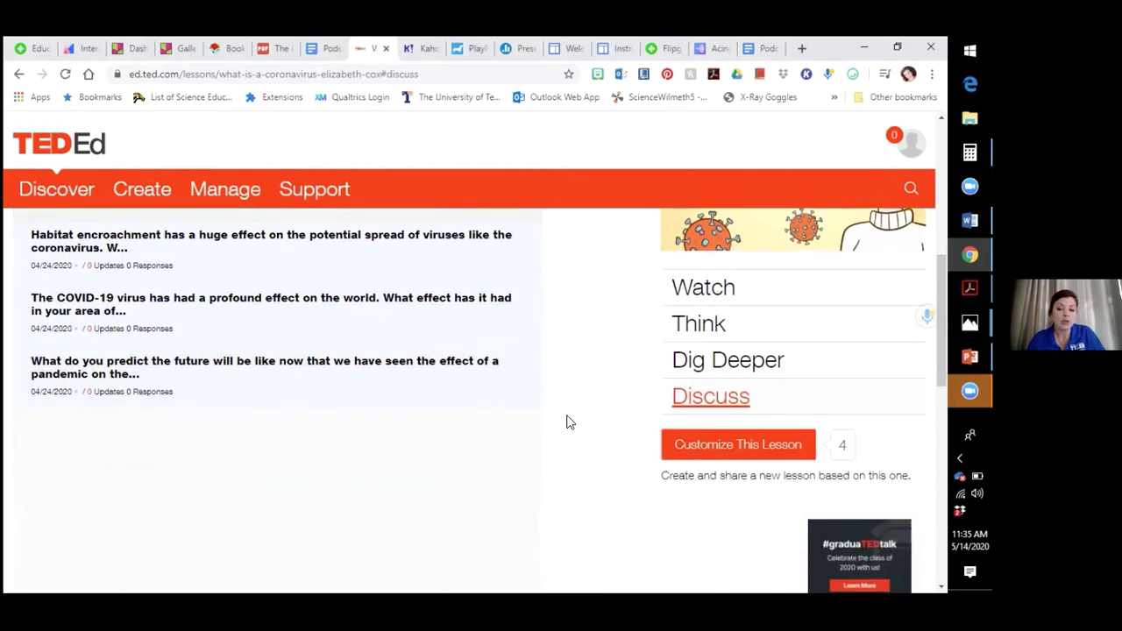
Customize the coronavirus lesson and review the title, Let's Begin text, Think questions and Dig Deeper section in the lesson editor.
click(712, 449)
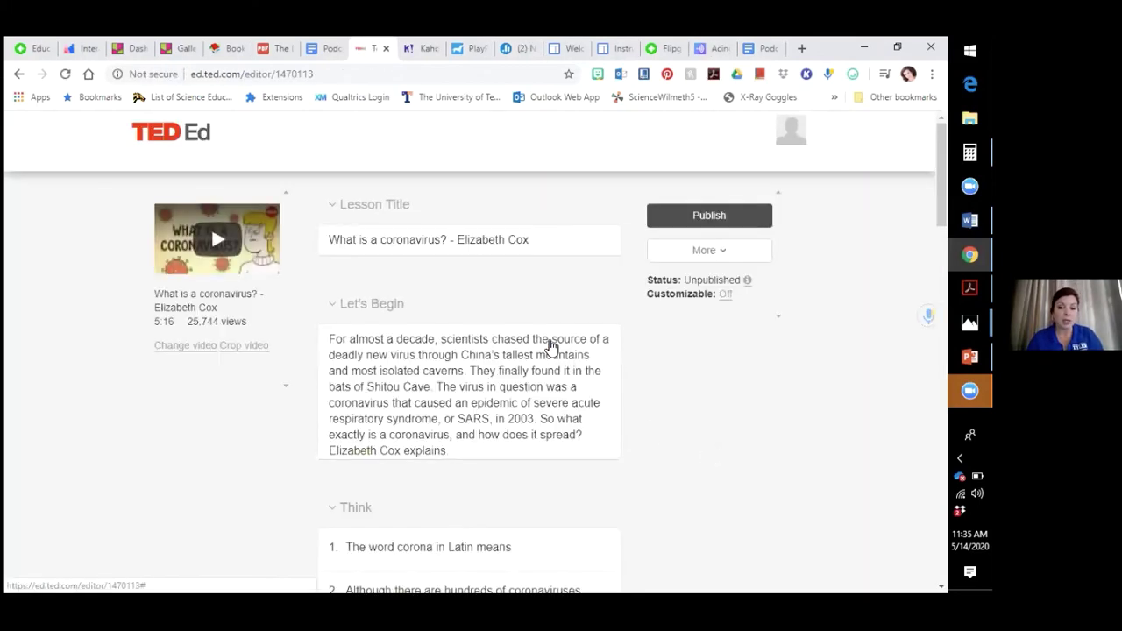
scroll(551, 408, down, 1)
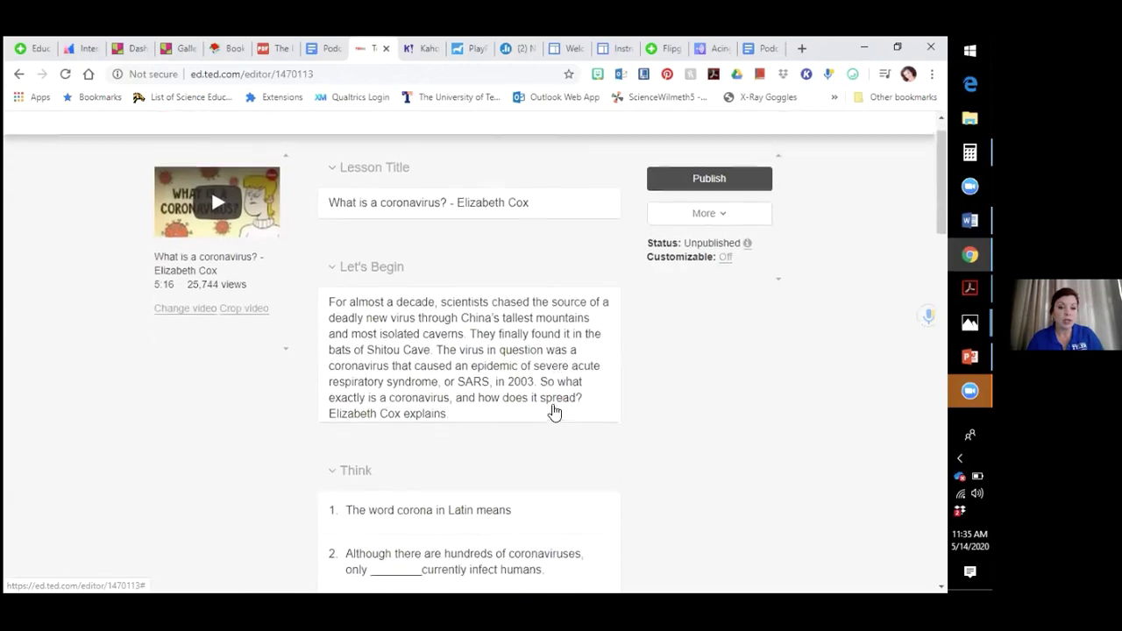
scroll(591, 479, down, 4)
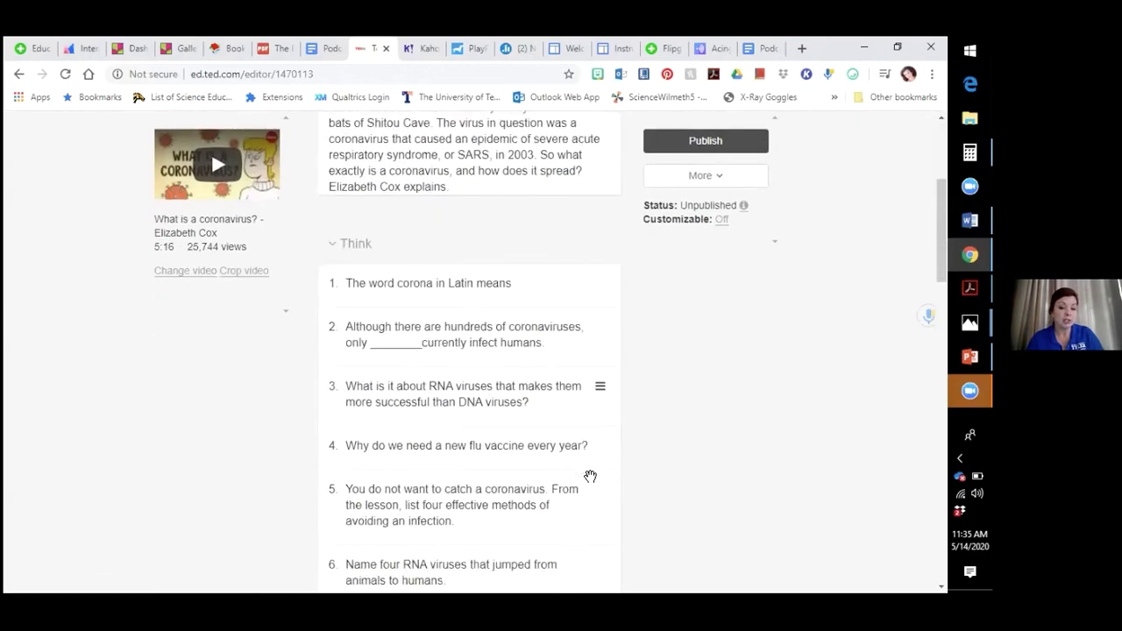
scroll(591, 478, down, 5)
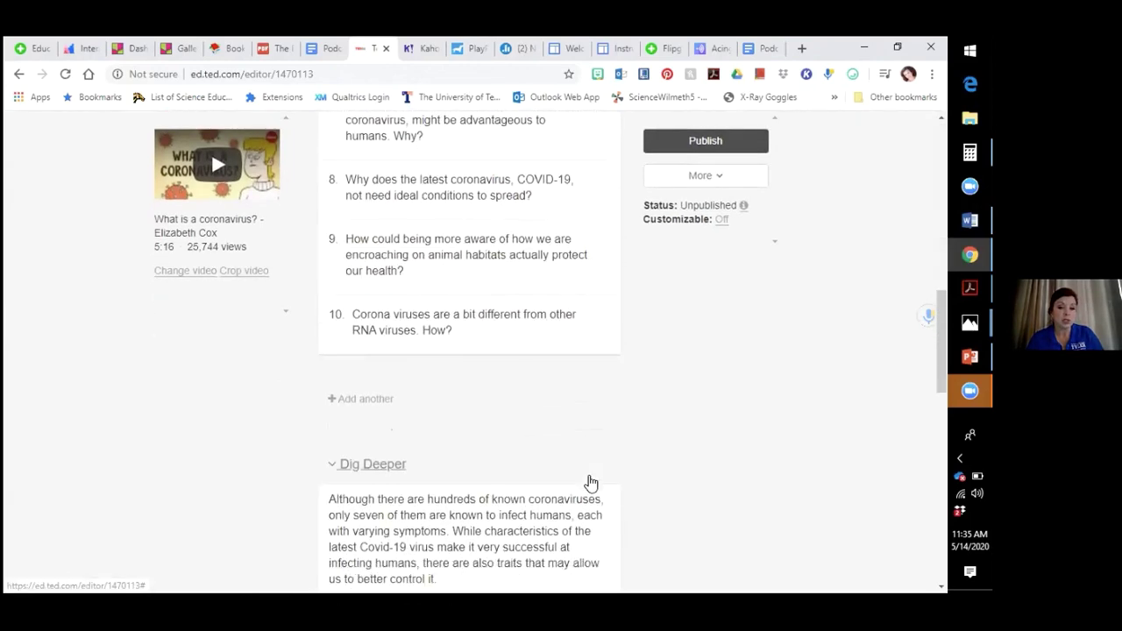
scroll(591, 481, up, 10)
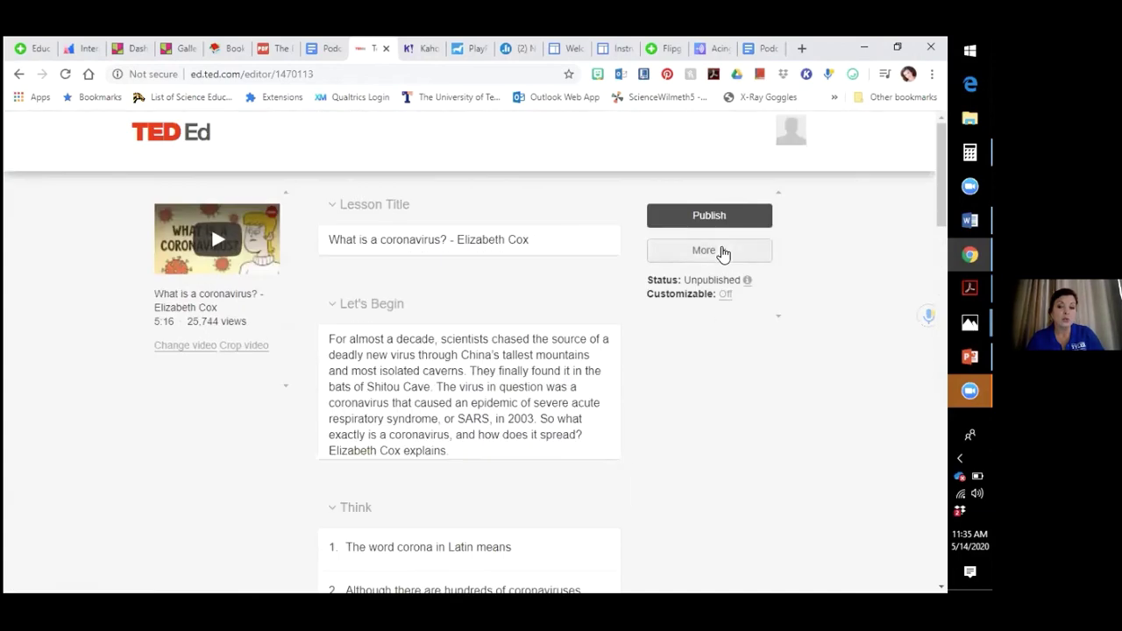
Check the additional lesson options, publish the customized coronavirus lesson, and dismiss the student access dialog.
click(721, 252)
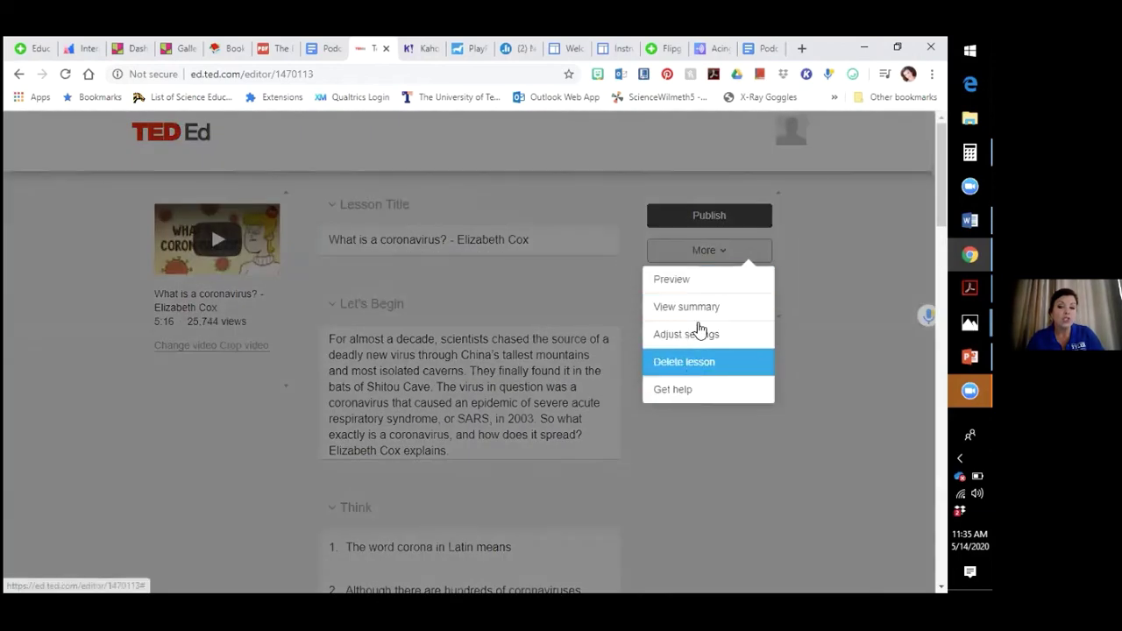
click(739, 249)
click(713, 218)
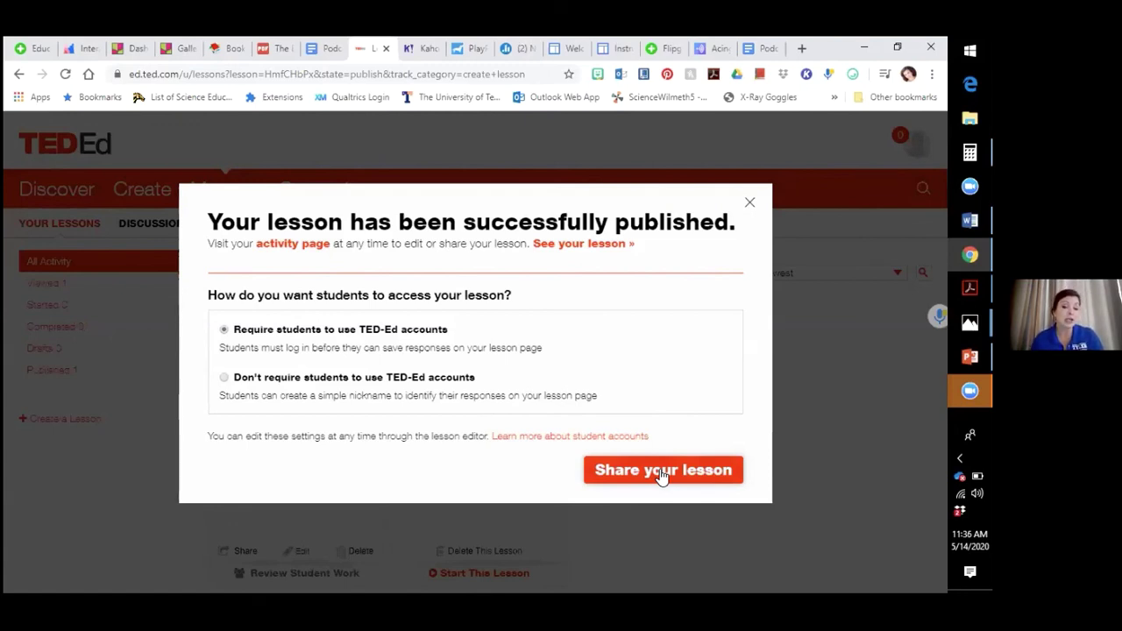
click(748, 202)
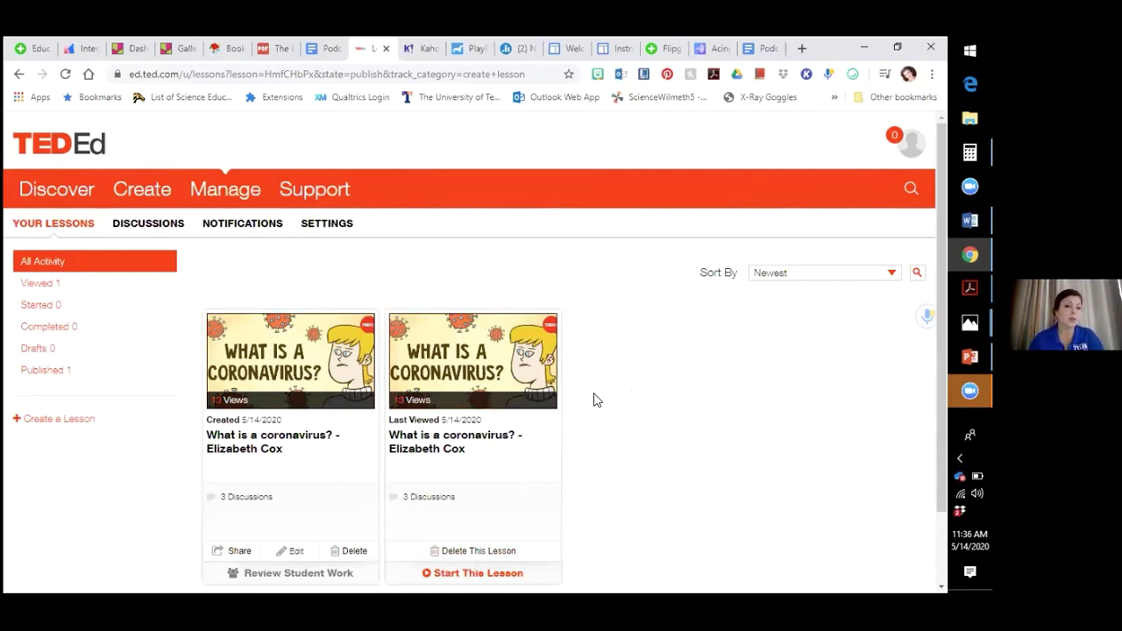
Open TED-Ed's Series collection and look through the themed video series.
mouse_move(77, 195)
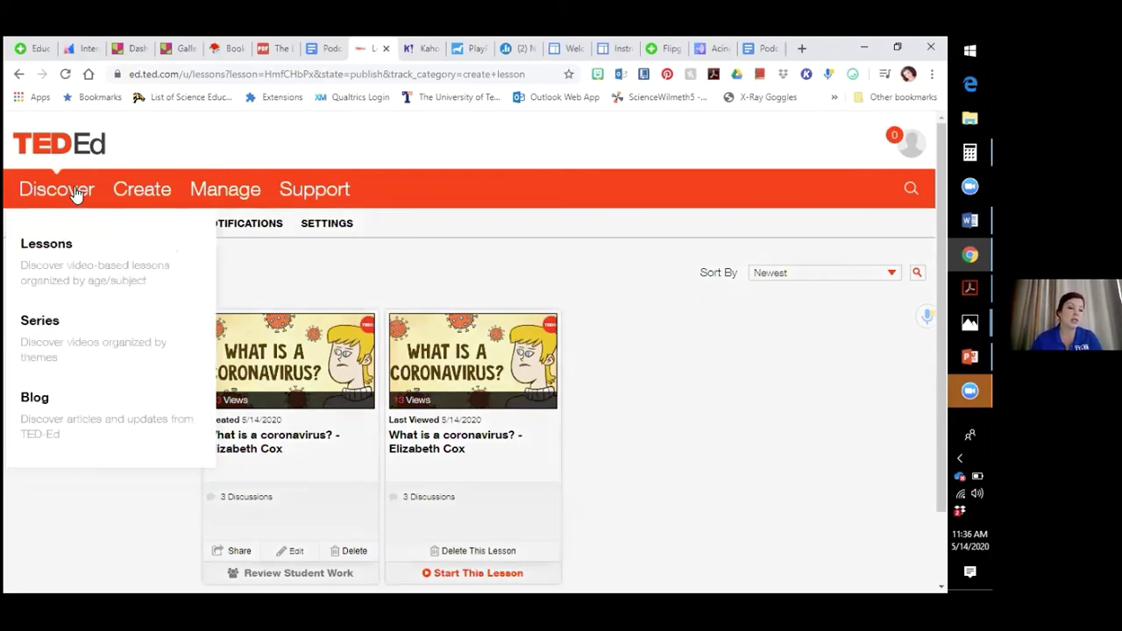
click(50, 323)
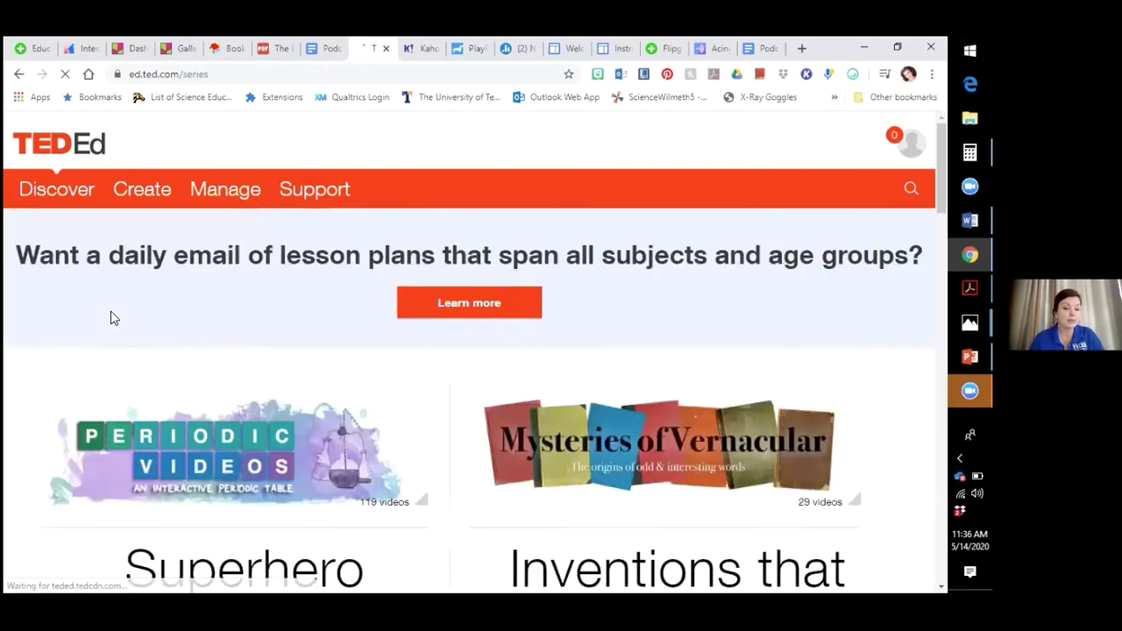
scroll(337, 322, down, 2)
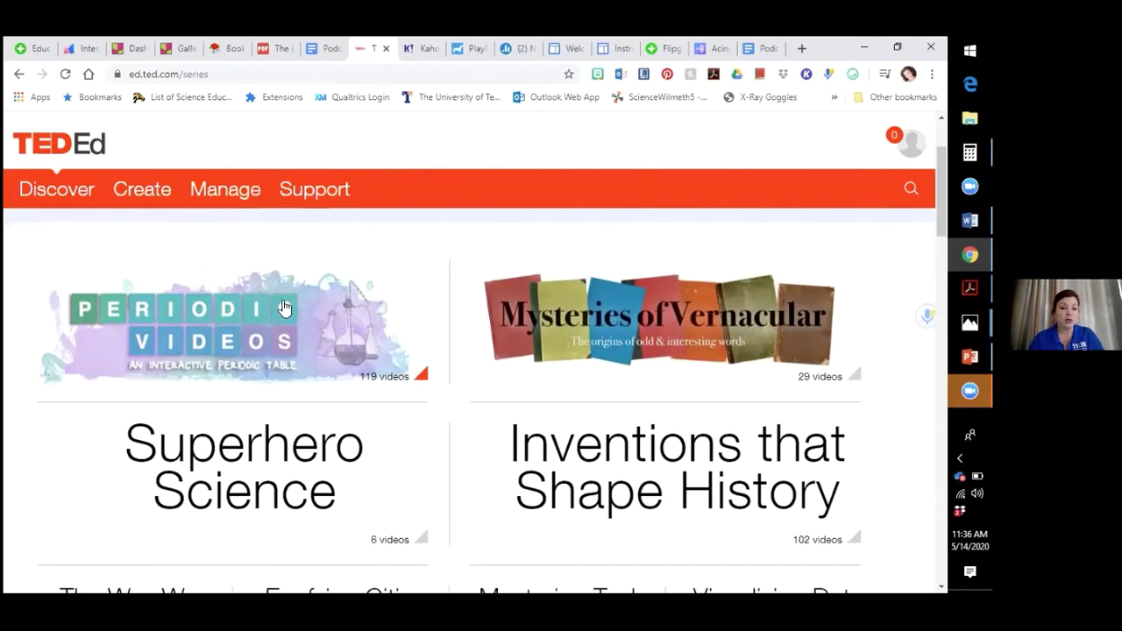
scroll(445, 491, down, 3)
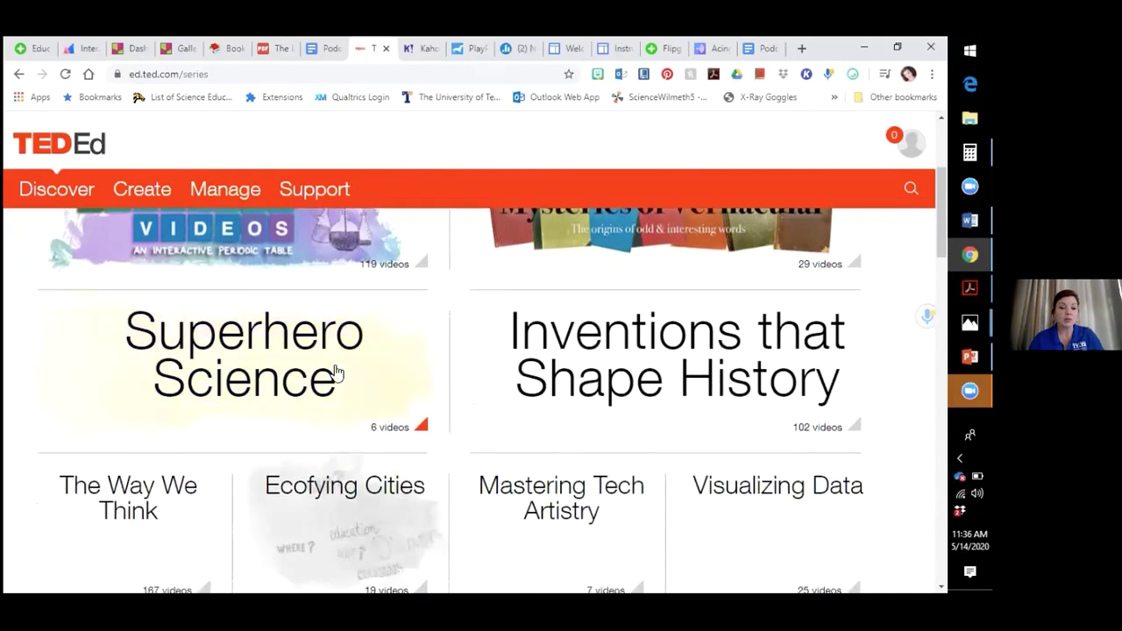
scroll(445, 470, down, 2)
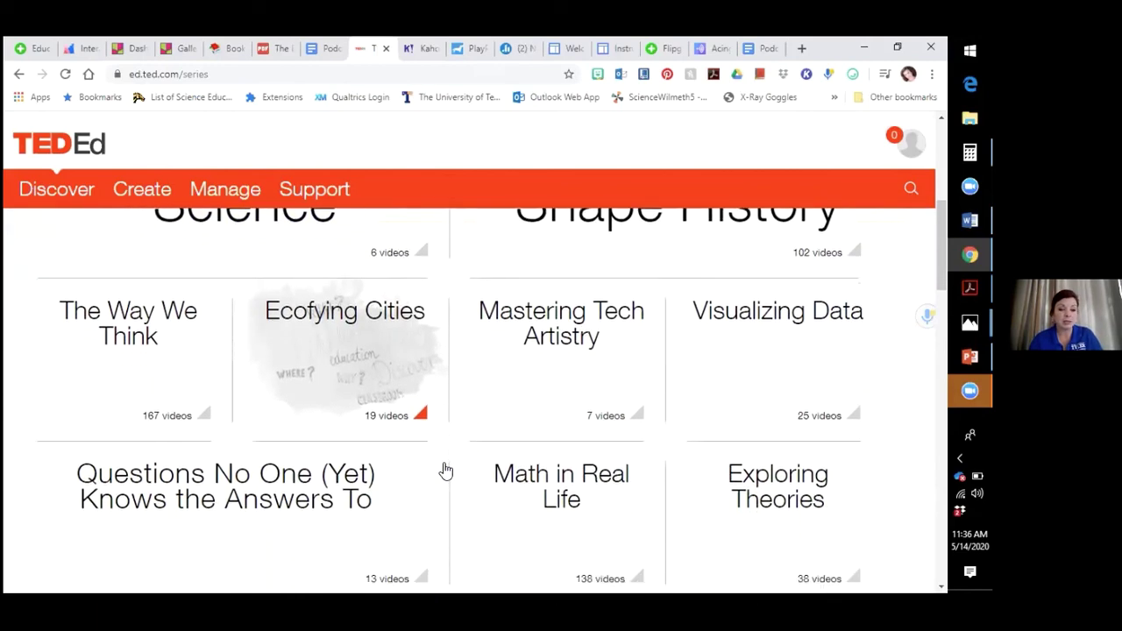
scroll(867, 229, down, 1)
Search TED-Ed for "quadratic" and look over the matching lessons.
click(911, 187)
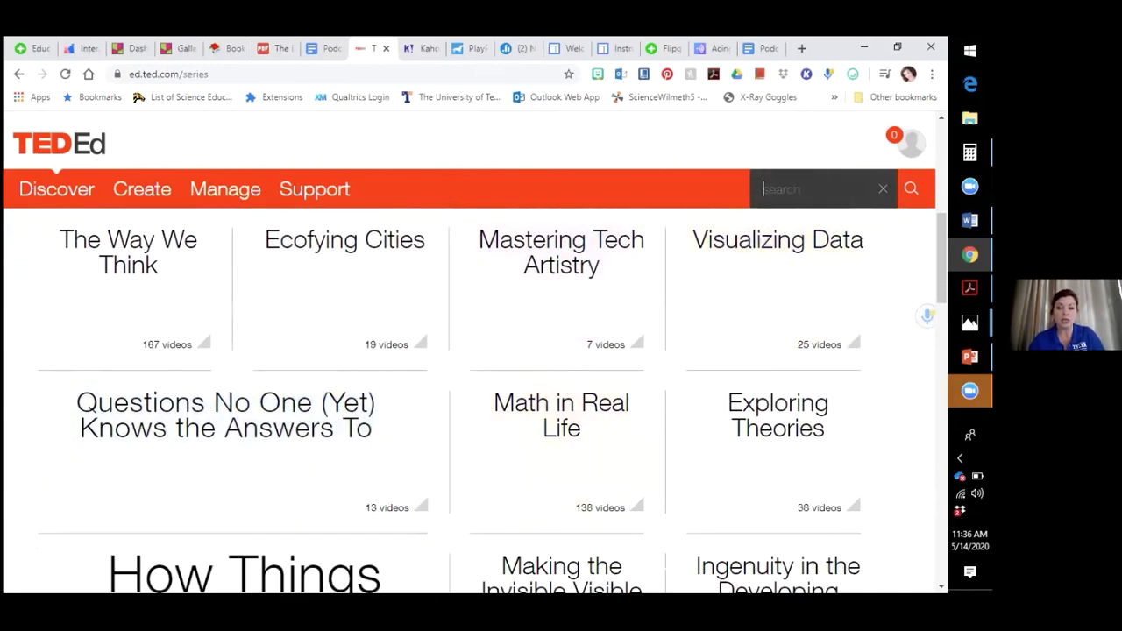
click(739, 192)
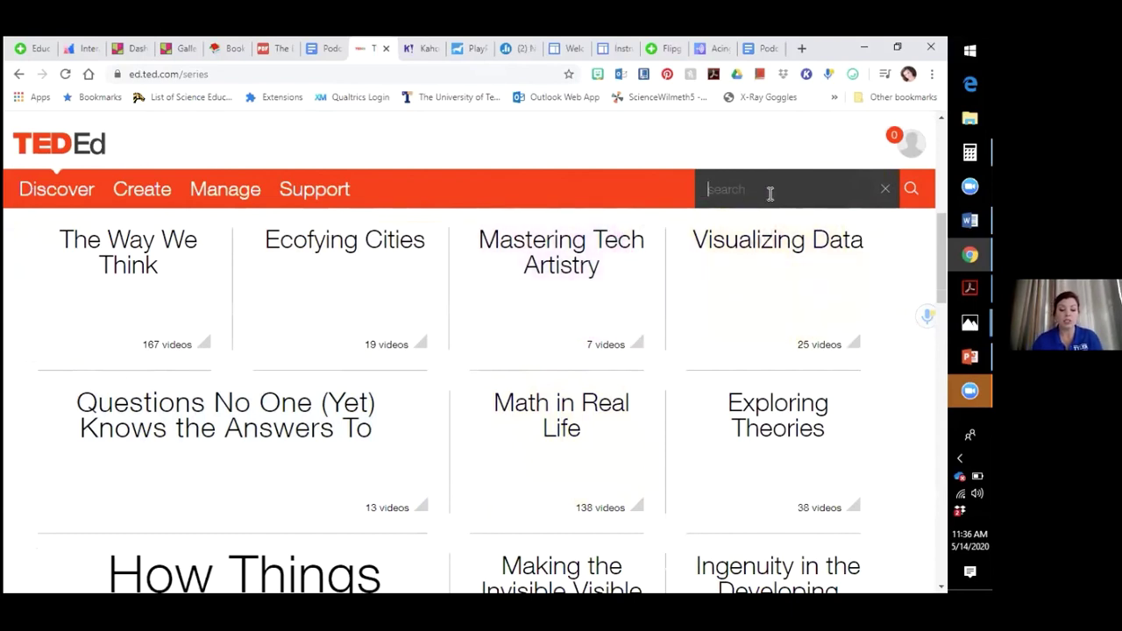
text(quadratic)
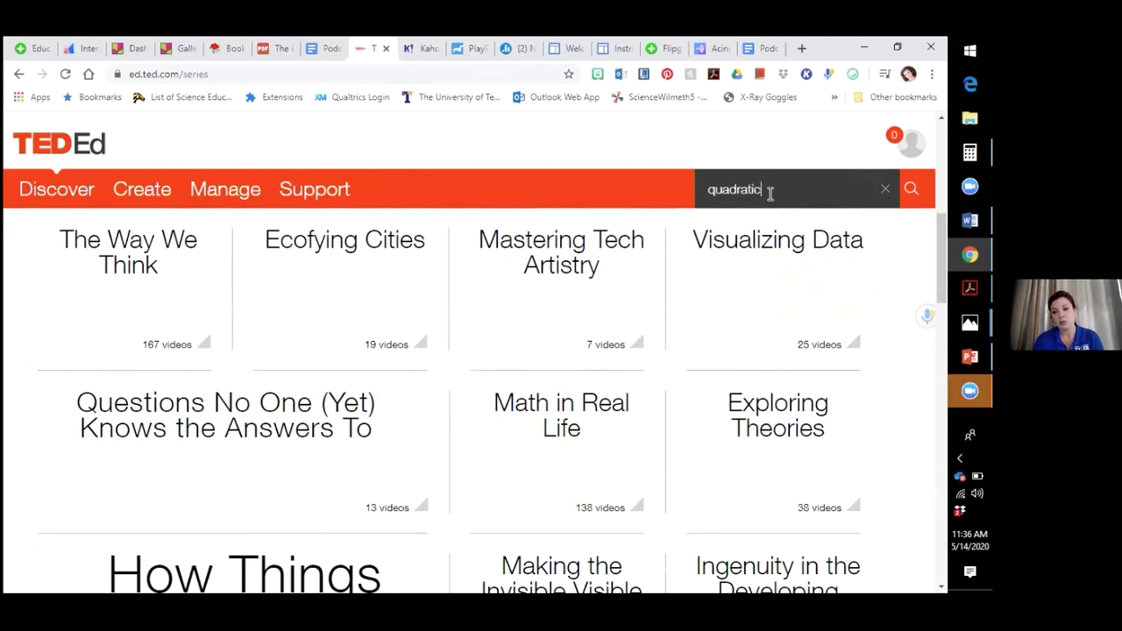
key(Return)
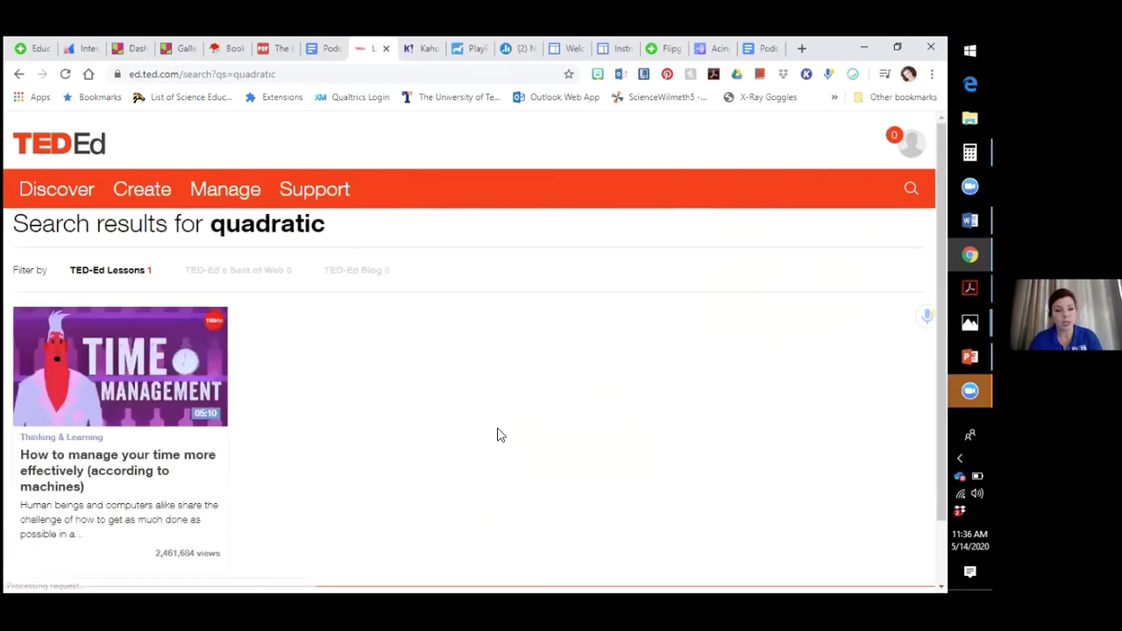
scroll(425, 463, down, 1)
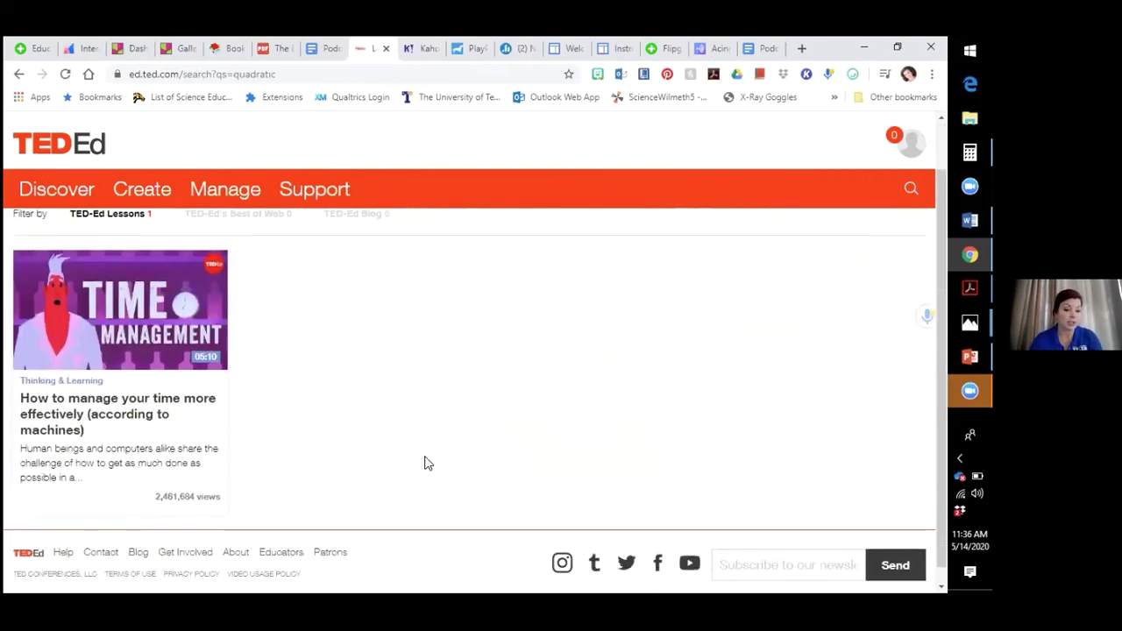
scroll(427, 463, up, 1)
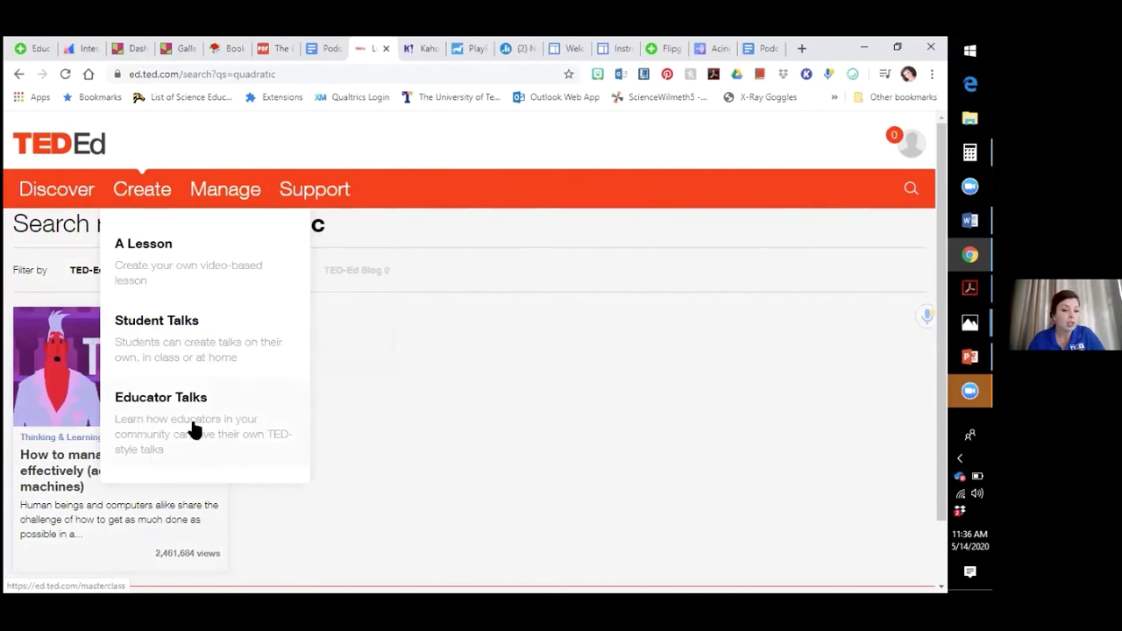
Start creating a new video-based lesson and prepare to enter a video keyword or YouTube URL.
click(167, 269)
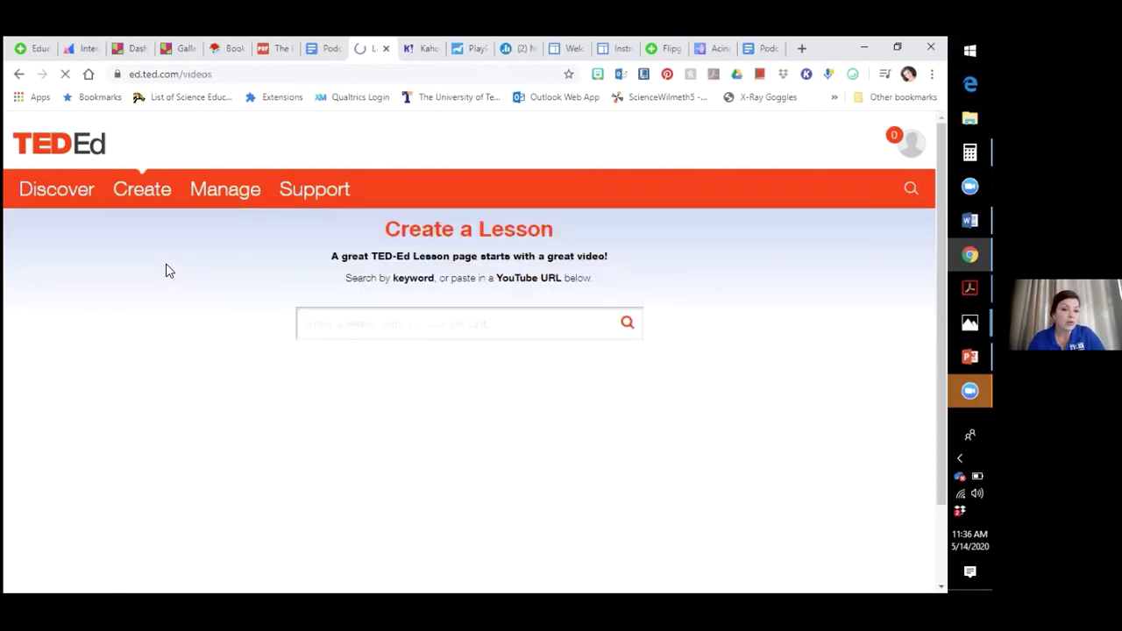
click(543, 330)
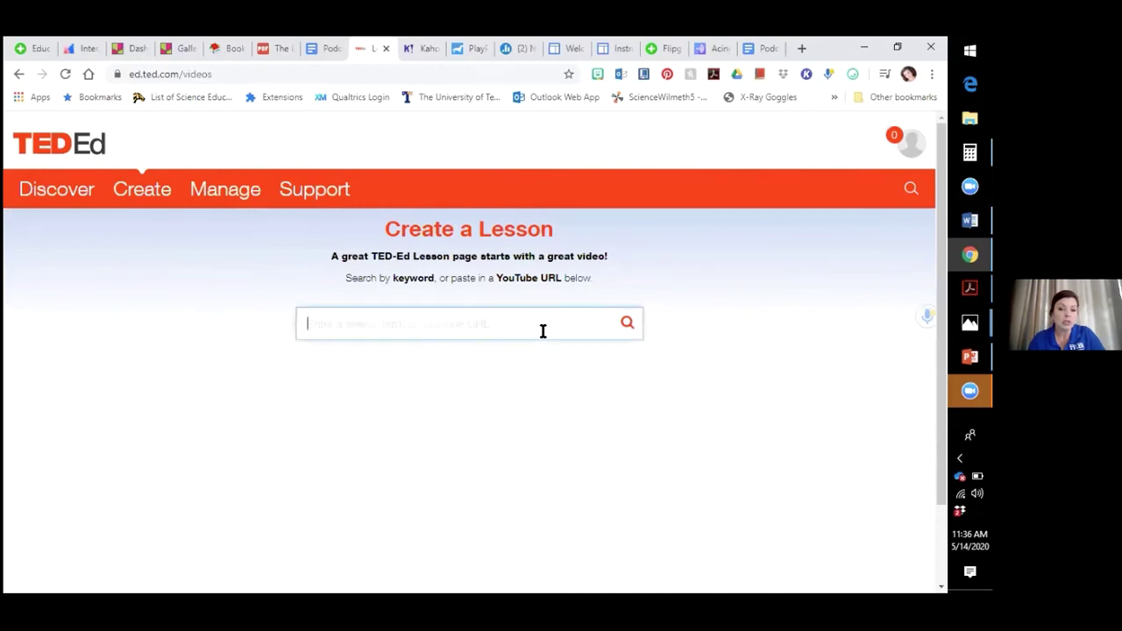